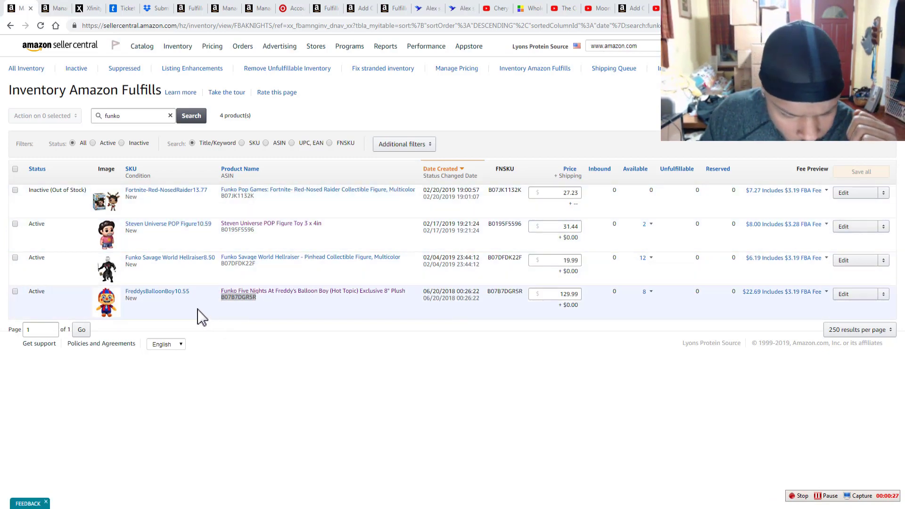
Deselect the highlighted ASIN text in the Funko inventory list.
click(272, 332)
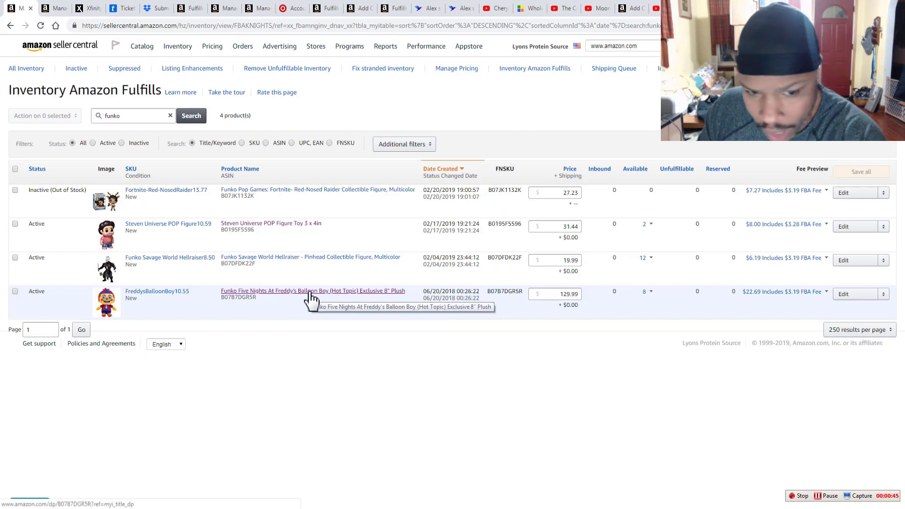
Review the Balloon Boy plush's Amazon page and Keepa price chart, then return to Seller Central inventory.
click(310, 296)
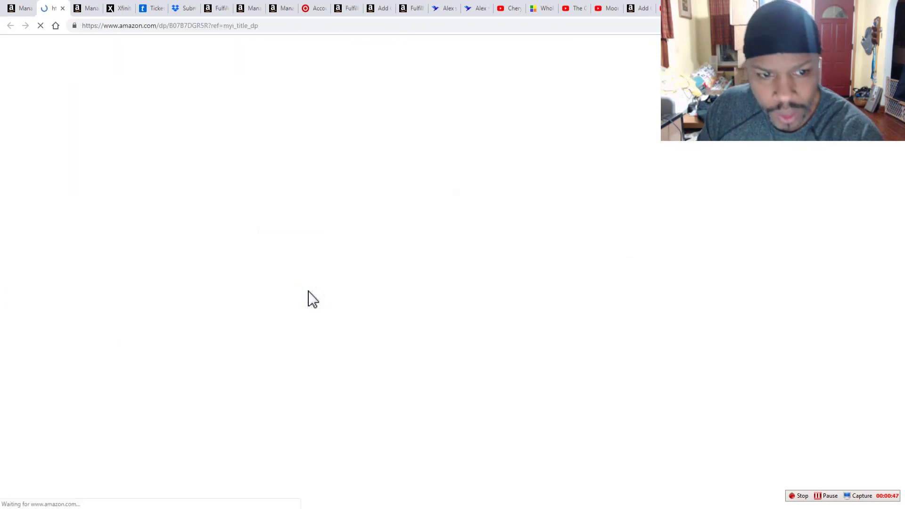
scroll(397, 278, down, 3)
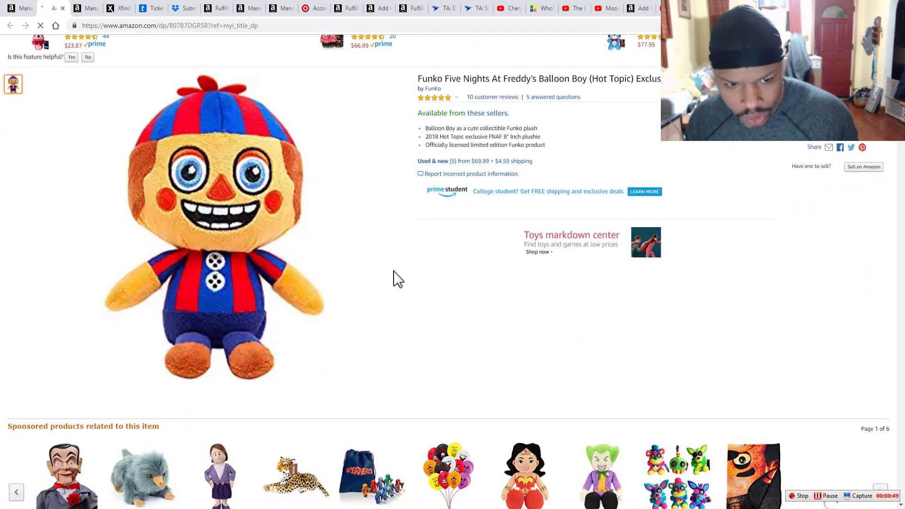
scroll(397, 278, up, 2)
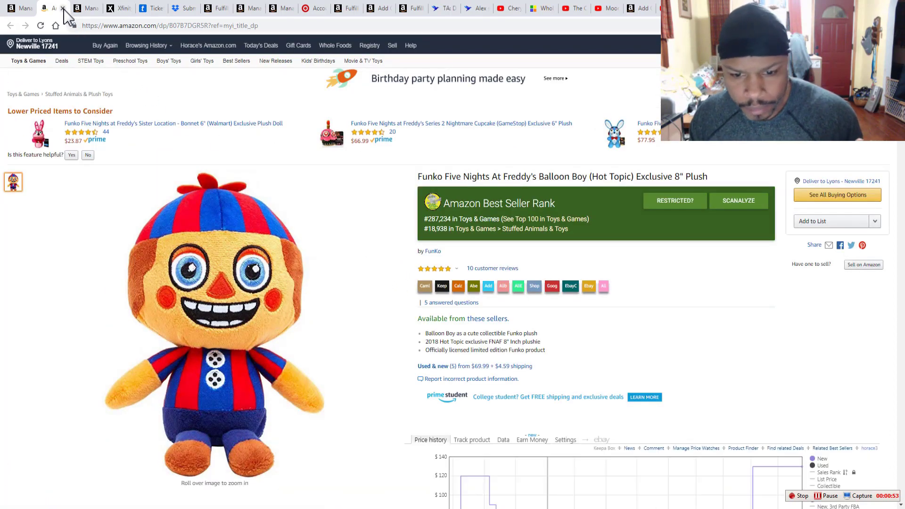
scroll(376, 153, down, 6)
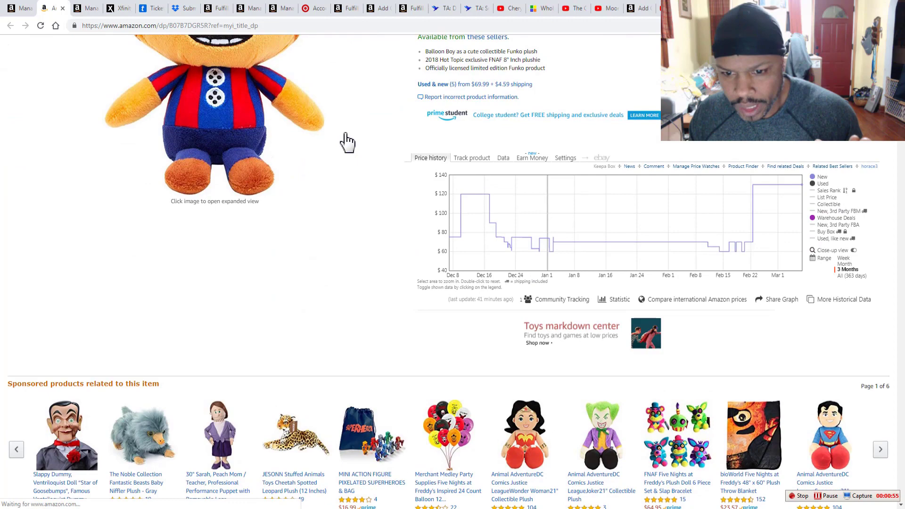
scroll(346, 141, up, 7)
click(21, 8)
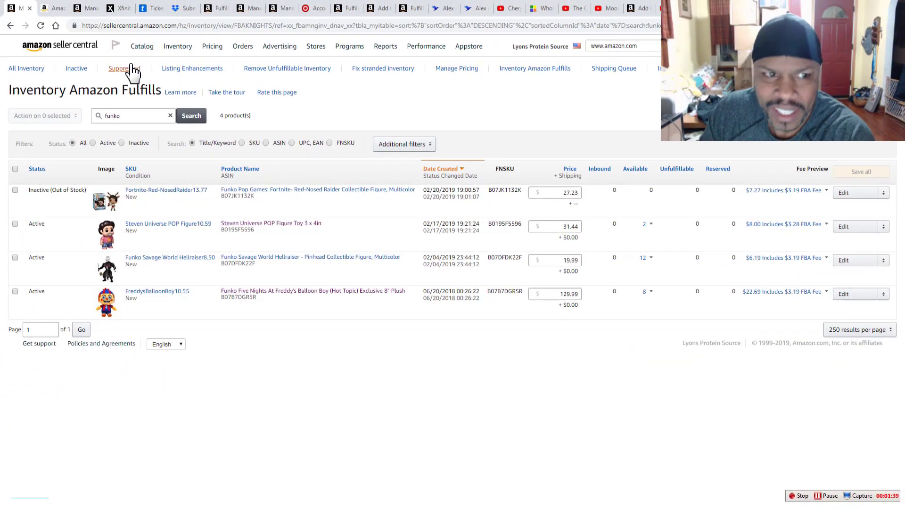
Show the Xfinity order confirmation for 9 Balloon Boy plushies totalling $94.39.
click(118, 8)
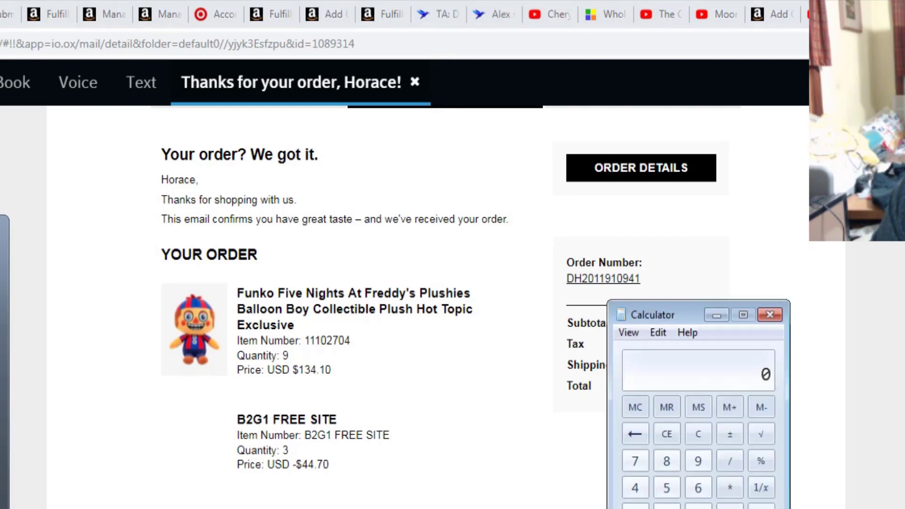
Compute 94.39 ÷ 9 in Calculator, giving a per-plush cost of 10.4877777777778.
key(alt+Tab)
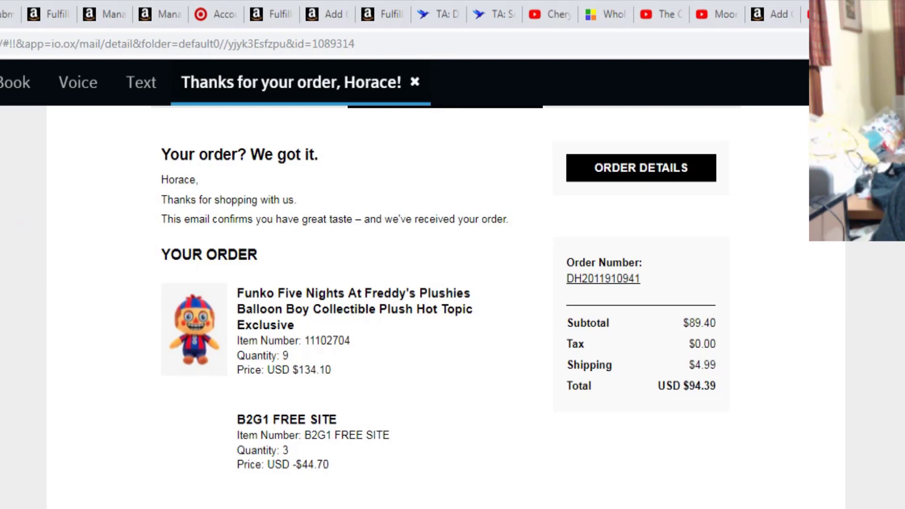
key(alt+Tab)
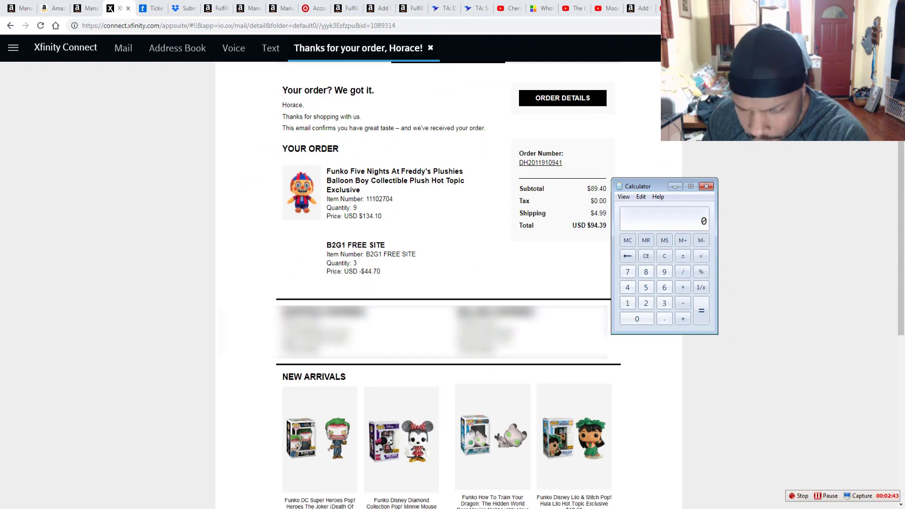
text(.)
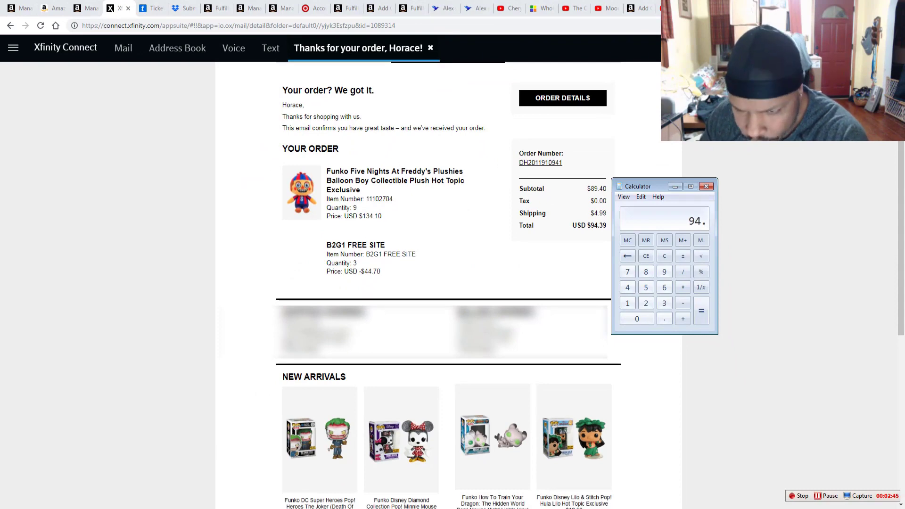
text(39 /)
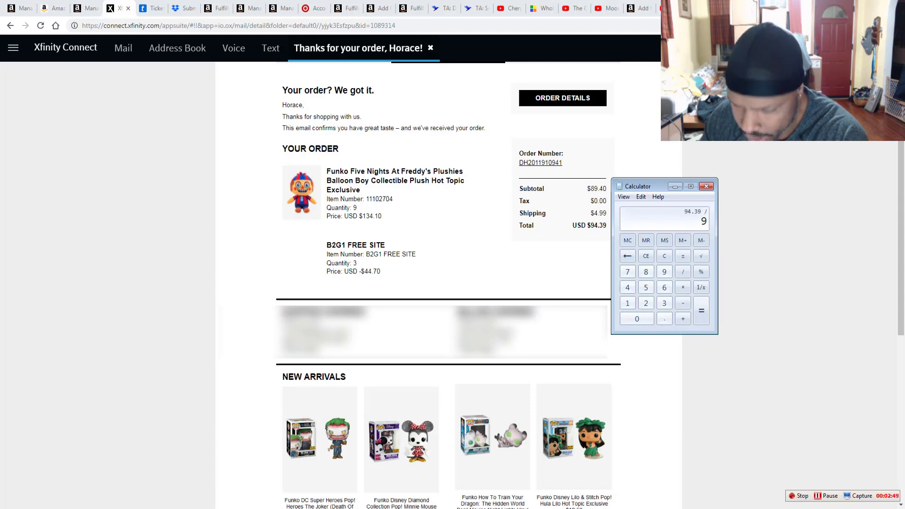
click(701, 308)
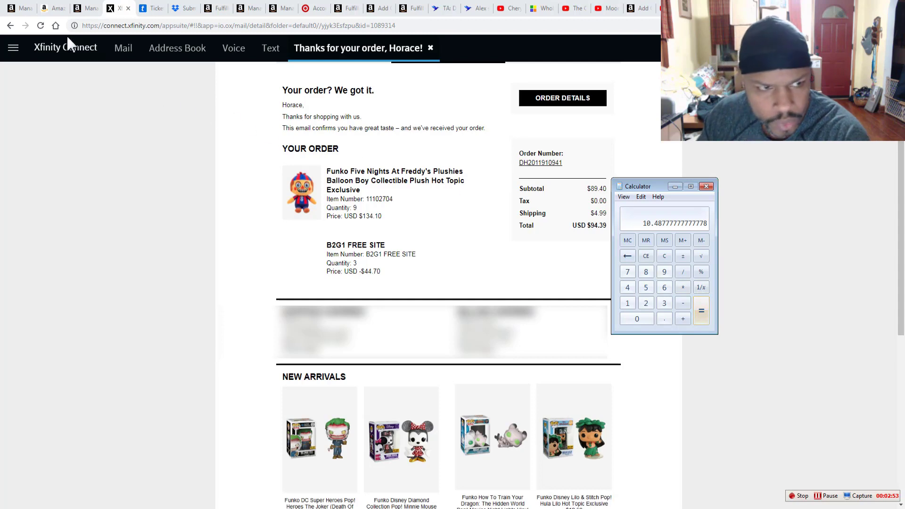
Compare the 10.49 per-plush result with the order email, then return to the Funko inventory list.
click(20, 11)
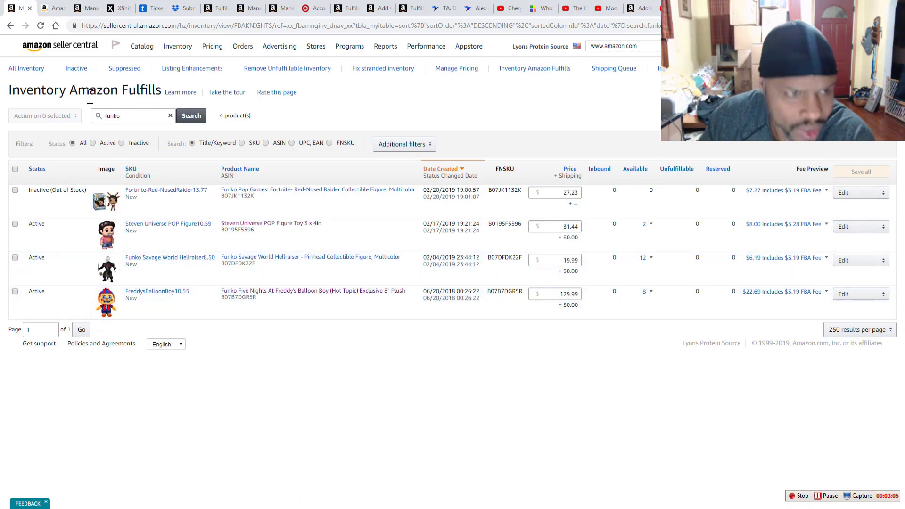
click(118, 8)
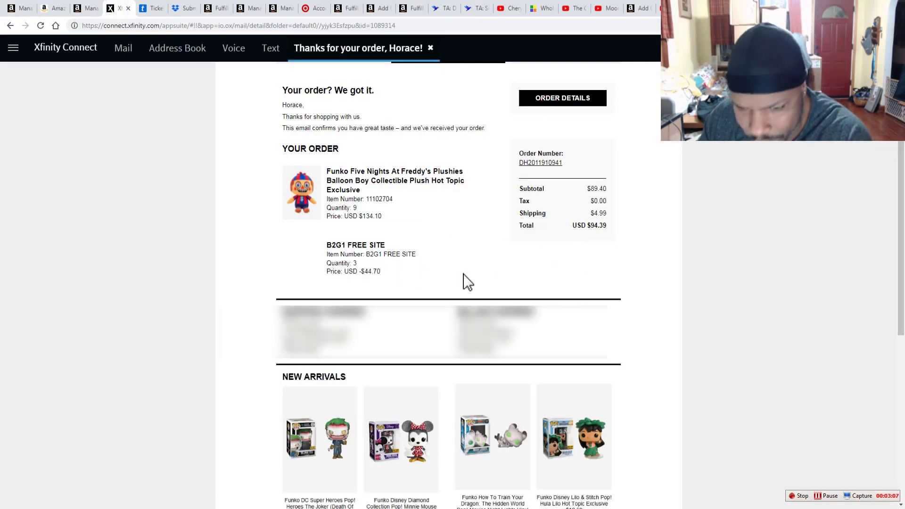
key(alt+Tab)
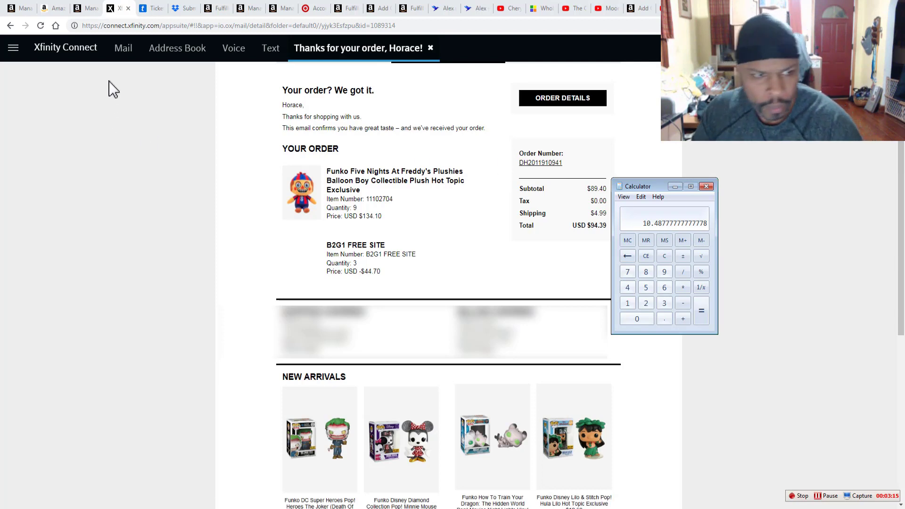
click(11, 9)
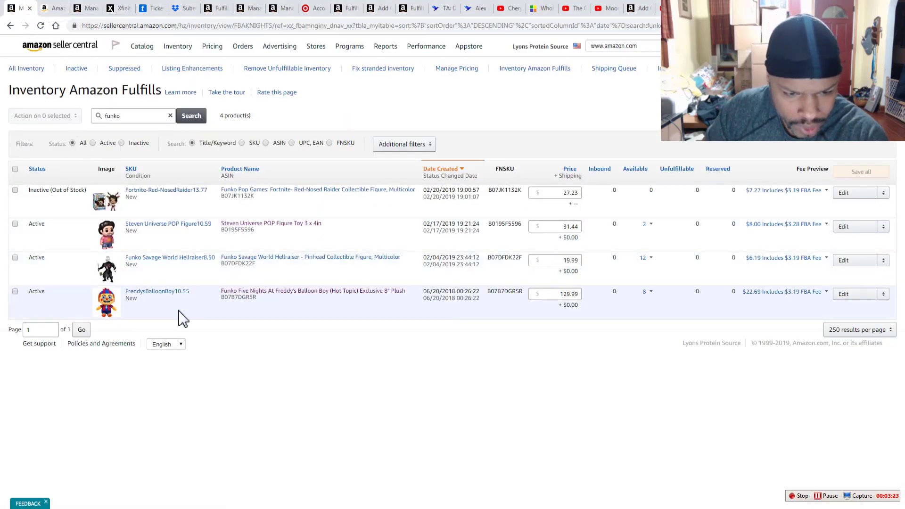
On Manage Orders, select and copy the Balloon Boy plush's ASIN B07B7DGR5R.
click(85, 8)
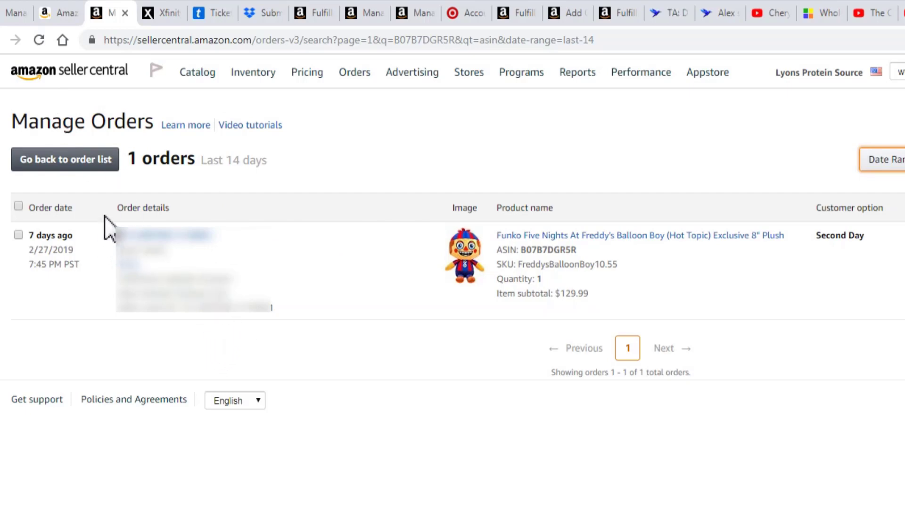
double_click(541, 249)
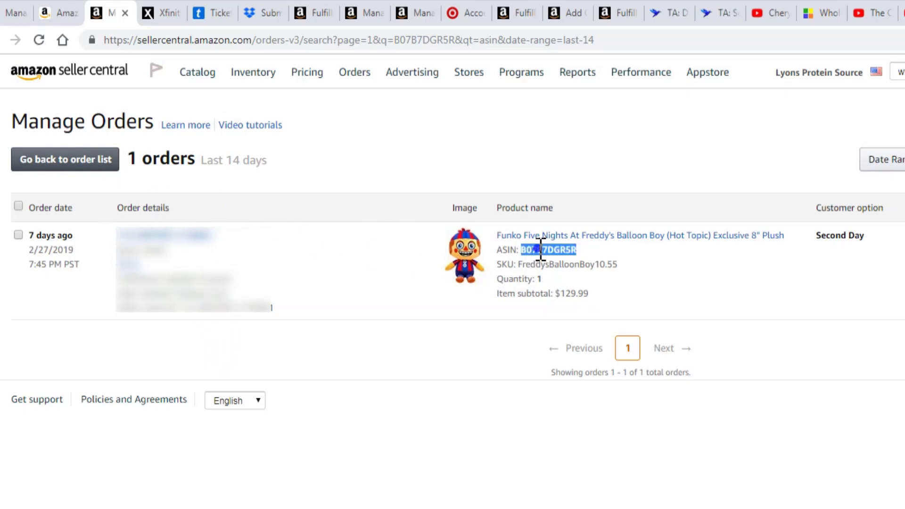
right_click(539, 250)
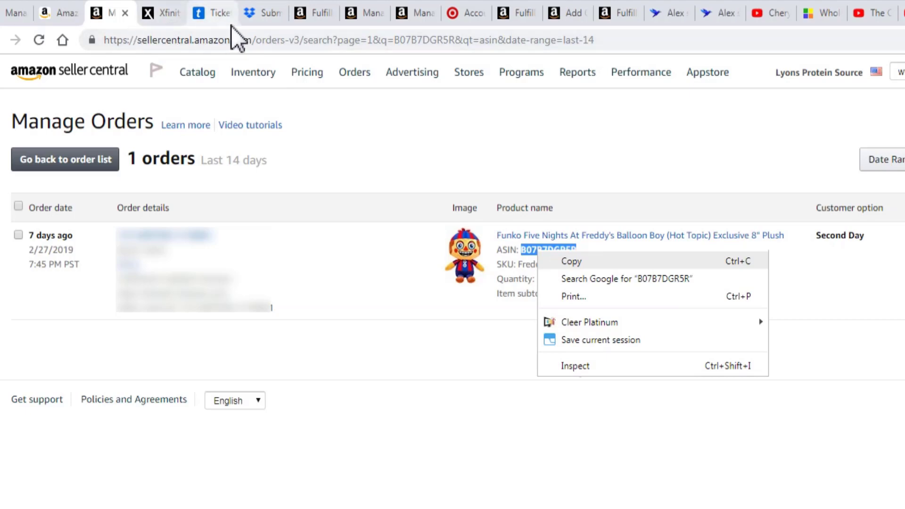
Look up ASIN B07B7DGR5R in the FBA Revenue Calculator, showing $97.28 net profit at 74.84% margin.
click(309, 14)
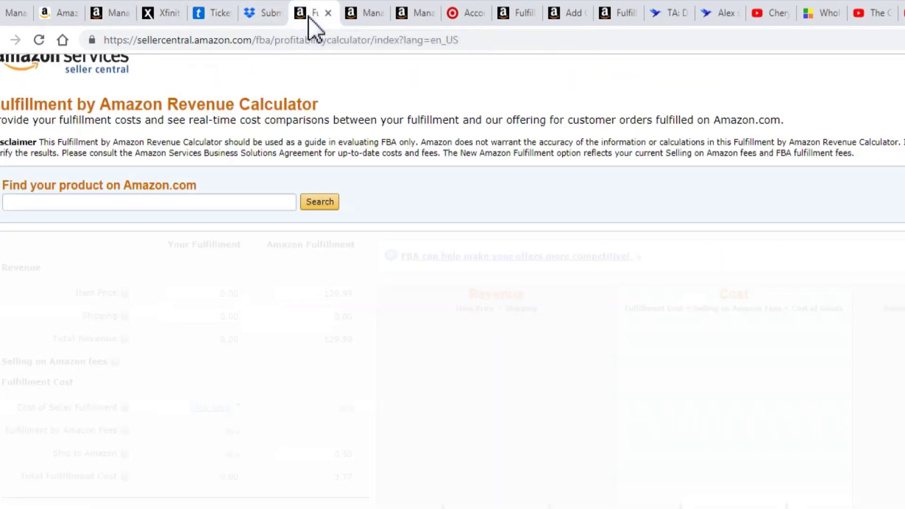
click(92, 202)
right_click(91, 203)
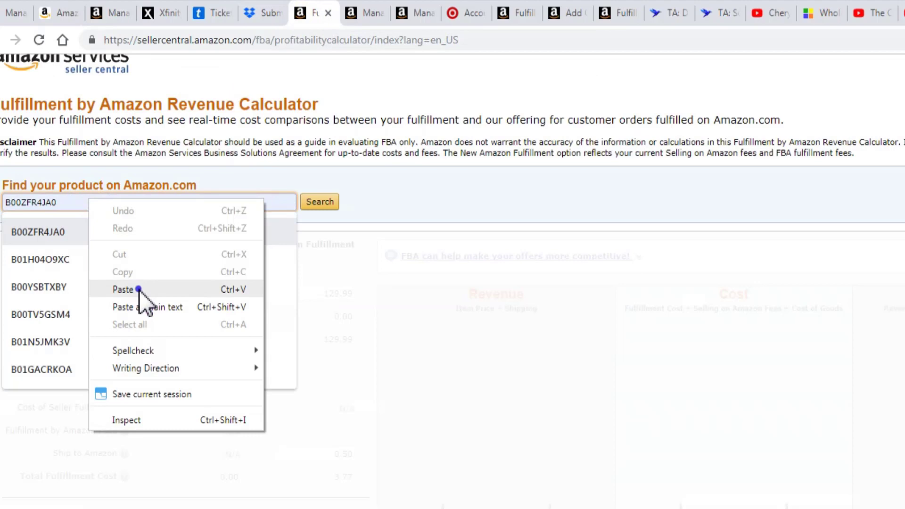
click(138, 289)
click(320, 202)
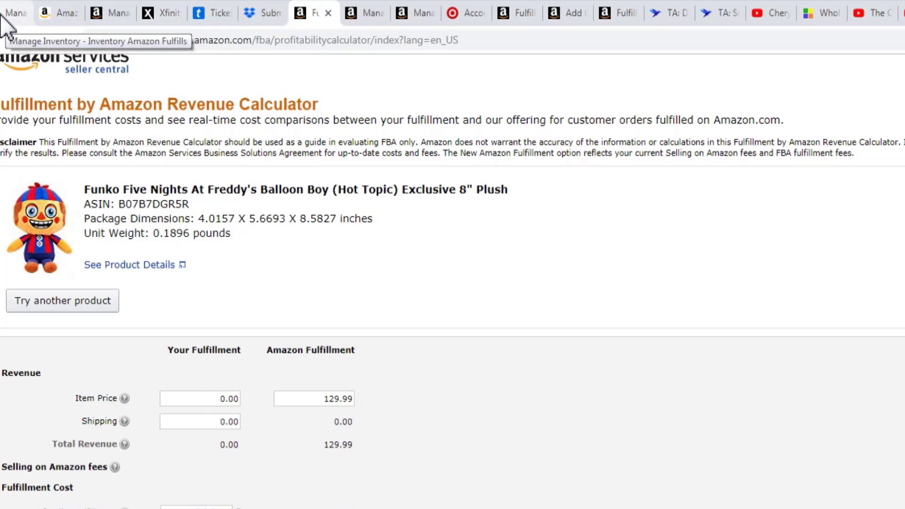
click(106, 14)
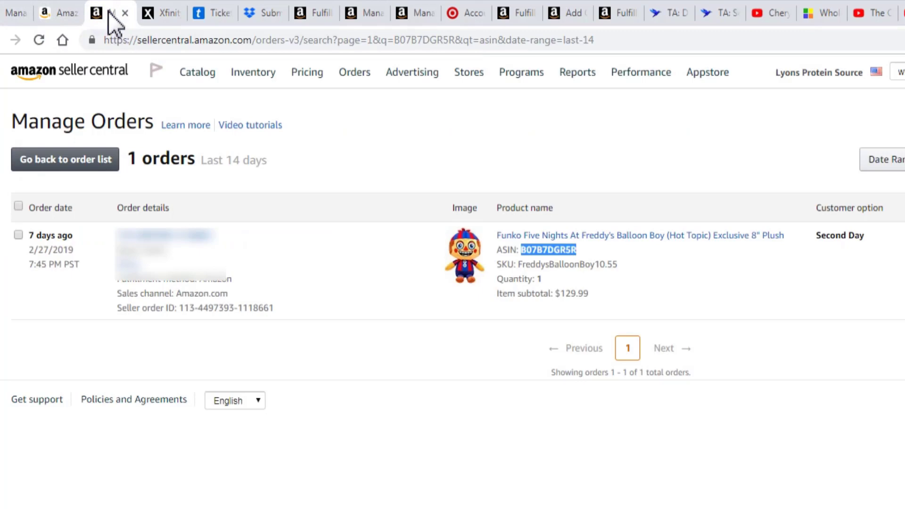
click(303, 16)
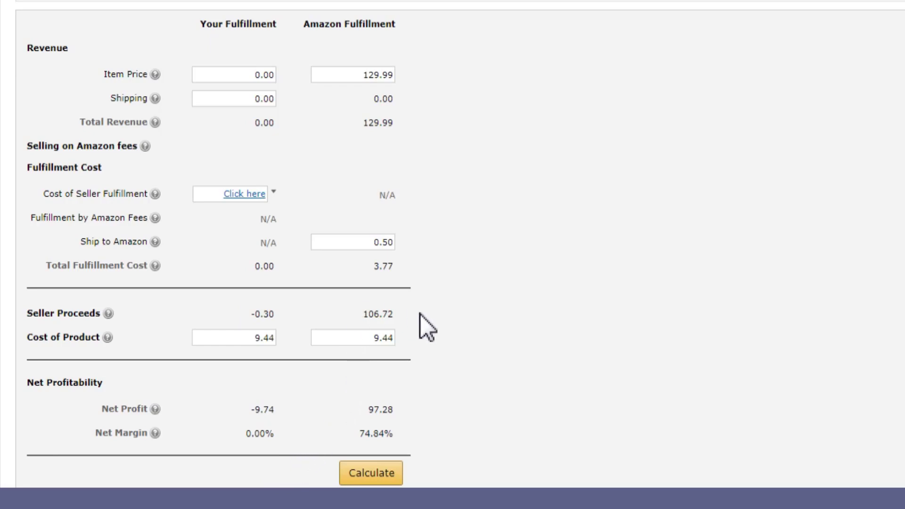
double_click(379, 339)
text(10.49)
click(374, 474)
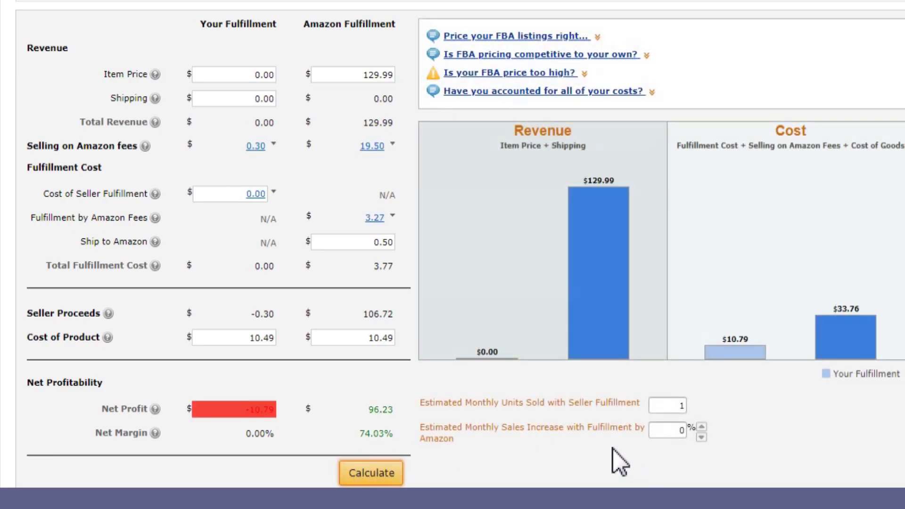
scroll(783, 445, down, 3)
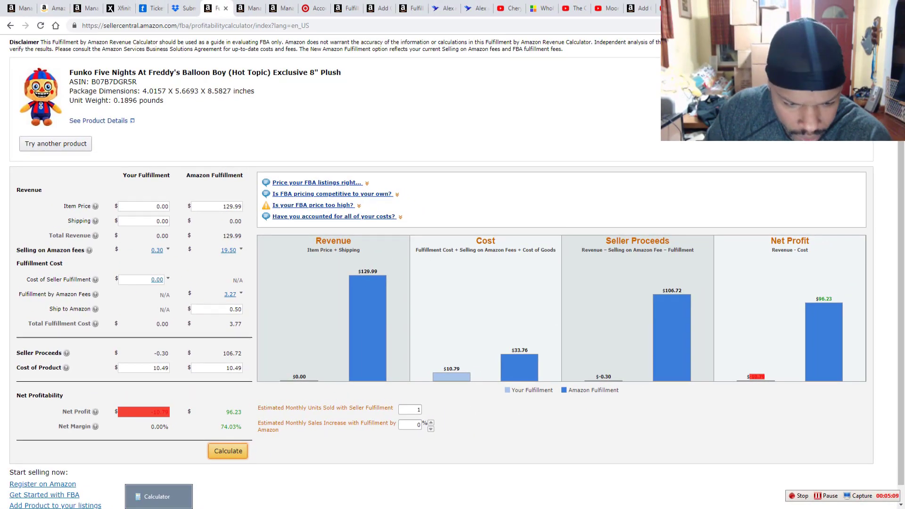
Clear Calculator and compute 96.23 ÷ 10.49, a return of about 9.17.
click(159, 496)
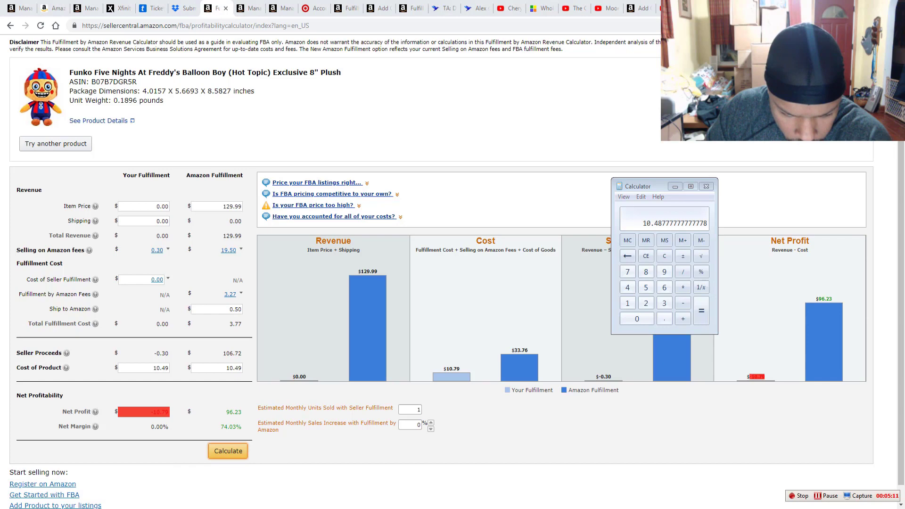
click(271, 468)
key(alt+Tab)
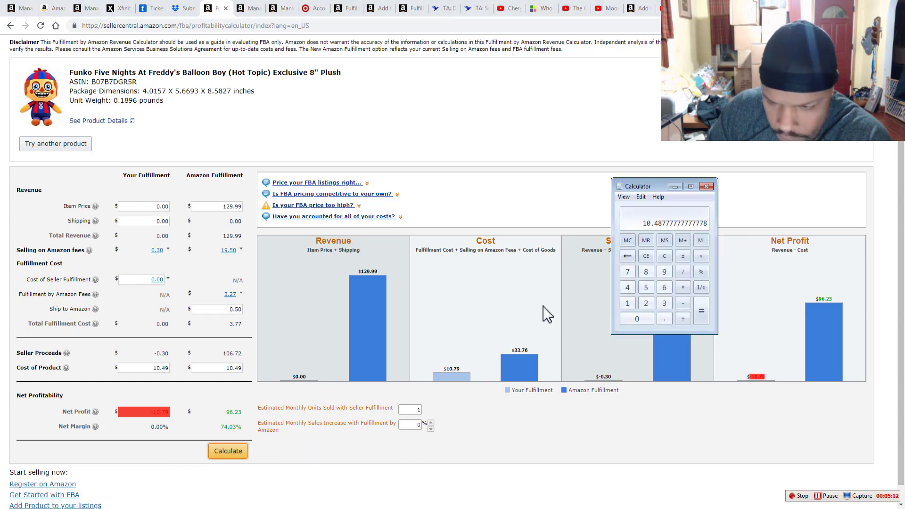
click(664, 255)
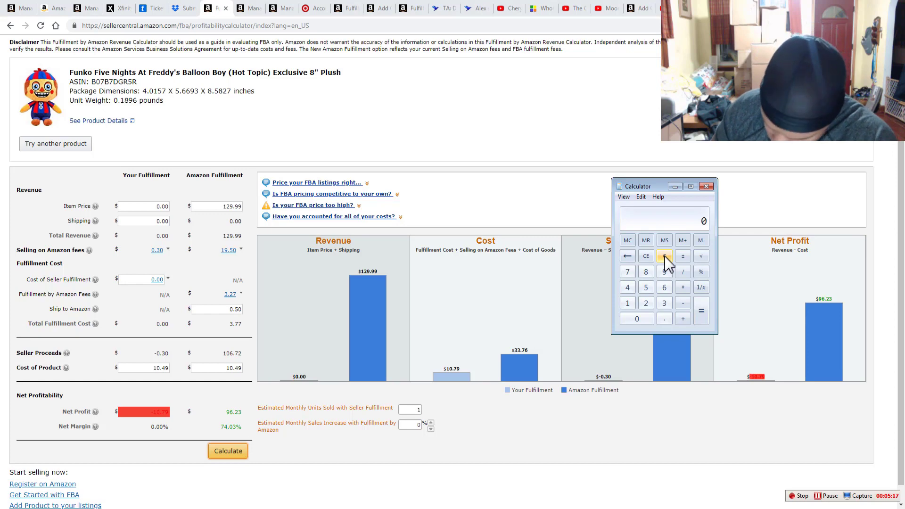
text(96.)
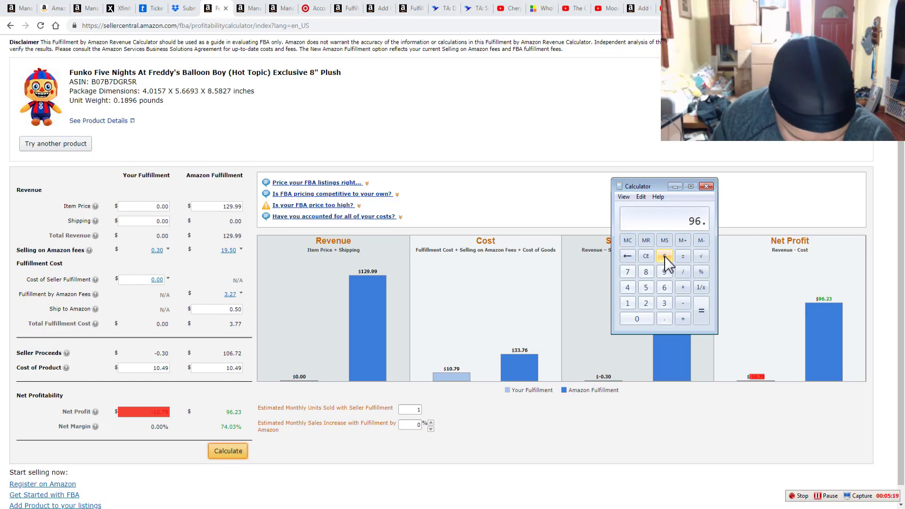
text(23)
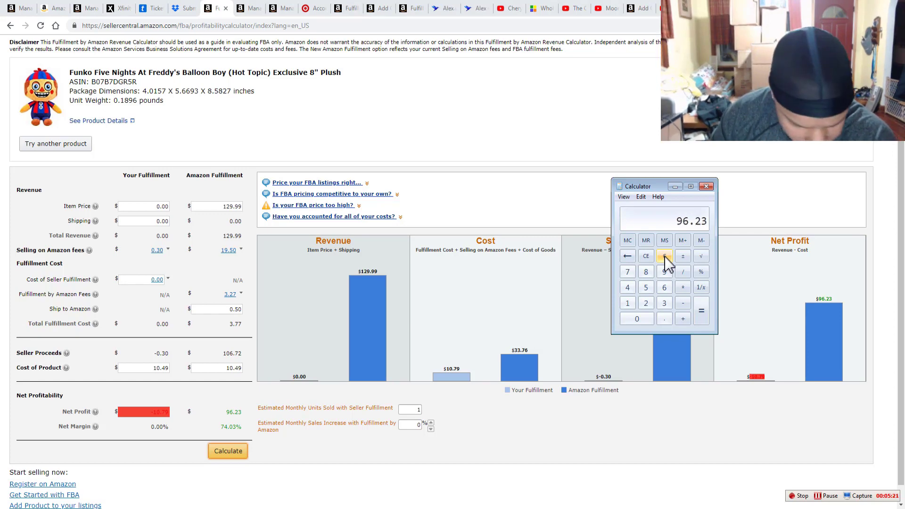
text( / 1)
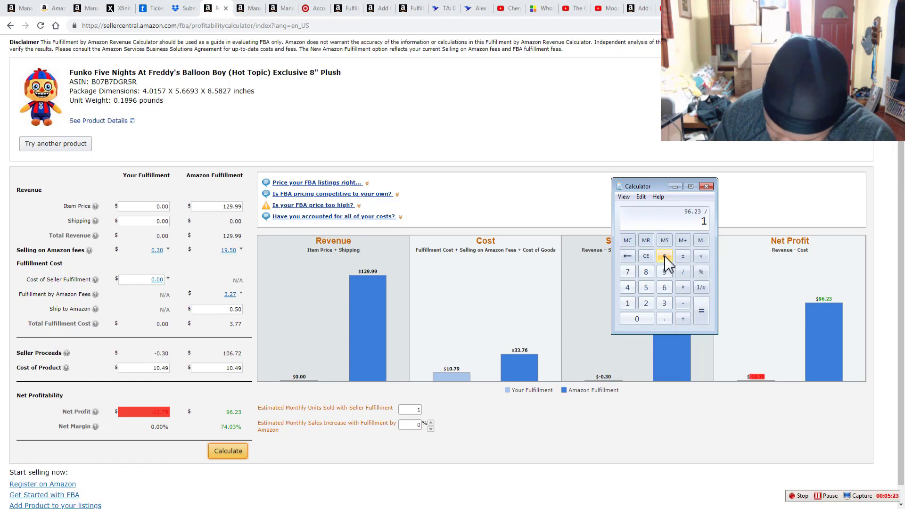
text(0.49)
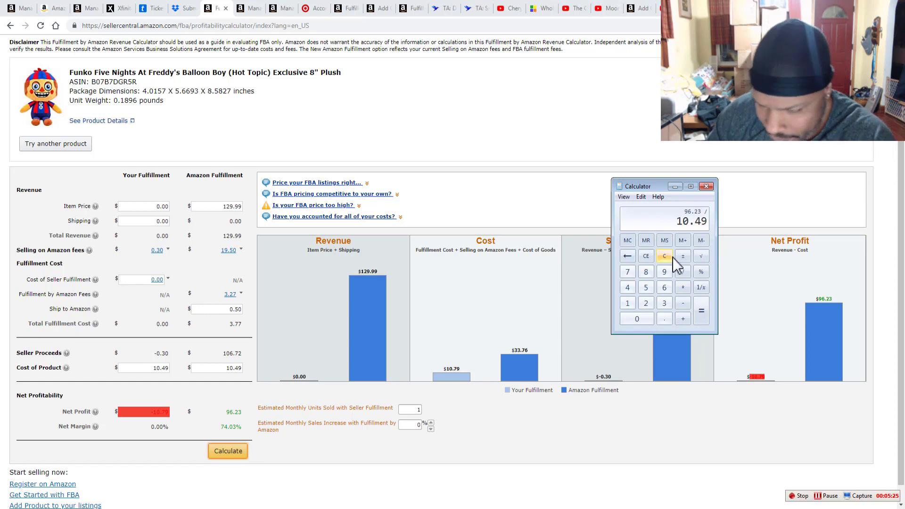
click(704, 316)
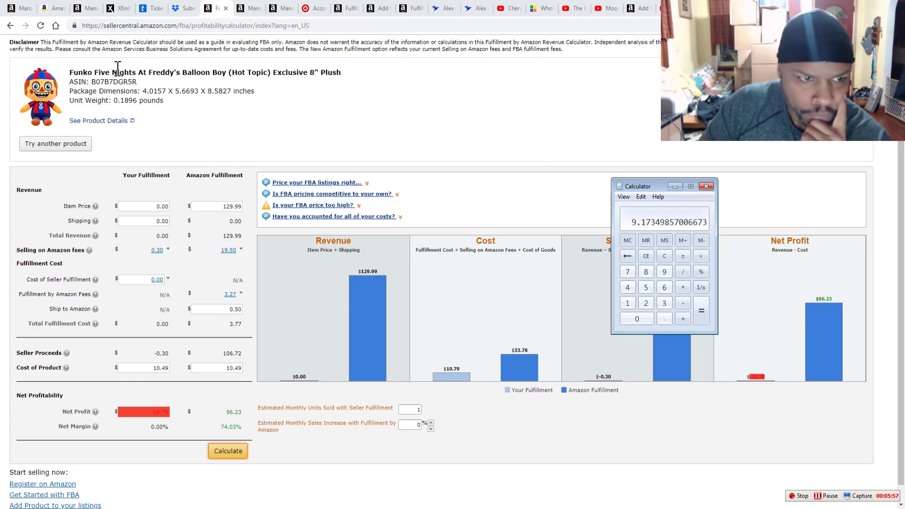
Open the plush's 'Used & new (5) from $69.99' offer listing and scroll through the offers.
click(53, 8)
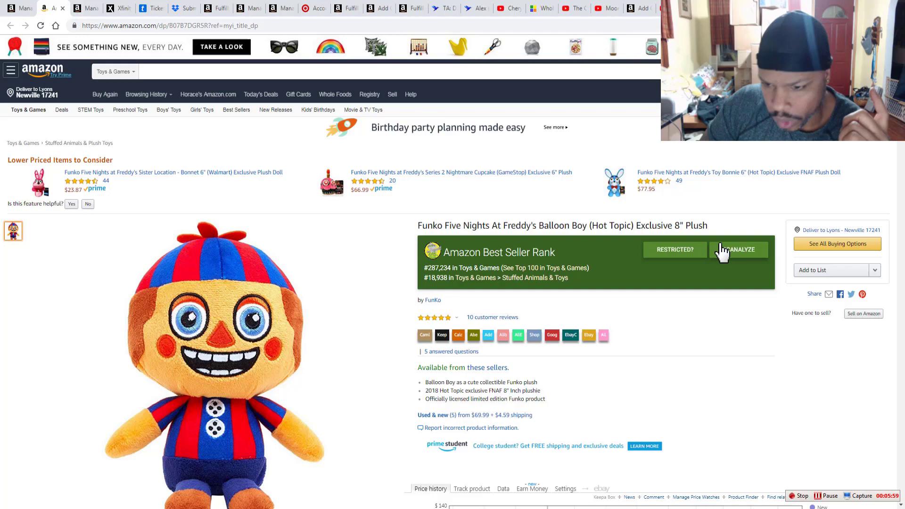
scroll(722, 252, down, 7)
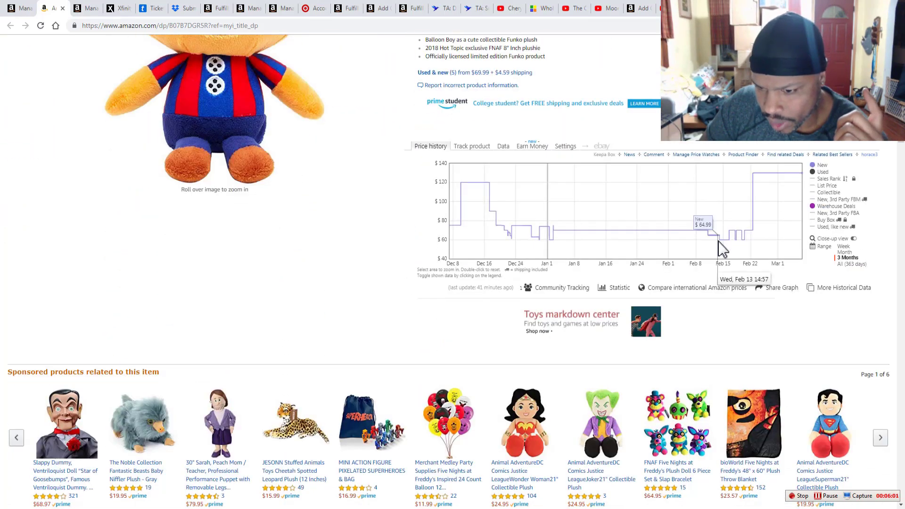
scroll(722, 250, up, 2)
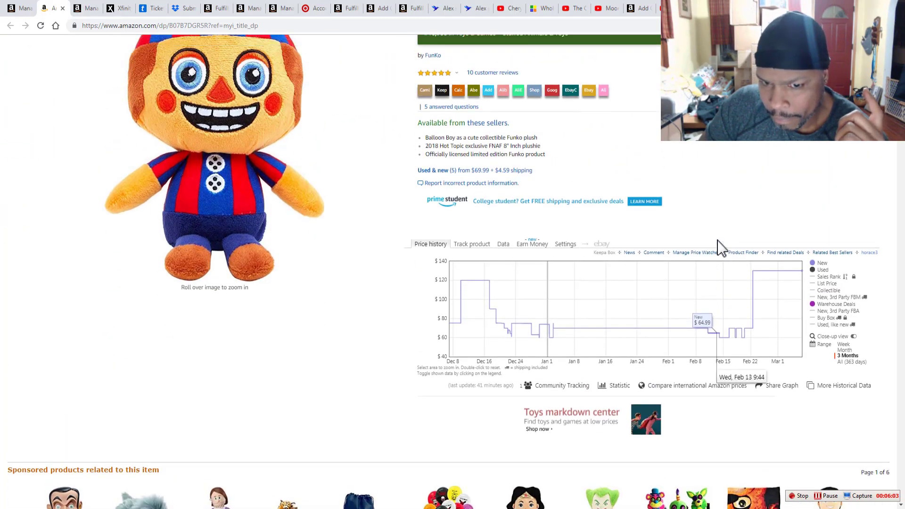
click(466, 173)
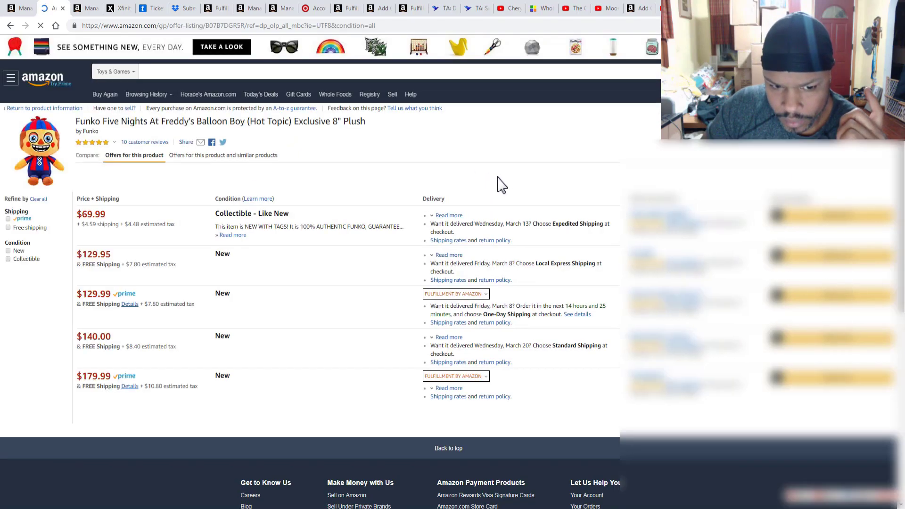
scroll(499, 184, down, 3)
scroll(494, 184, down, 3)
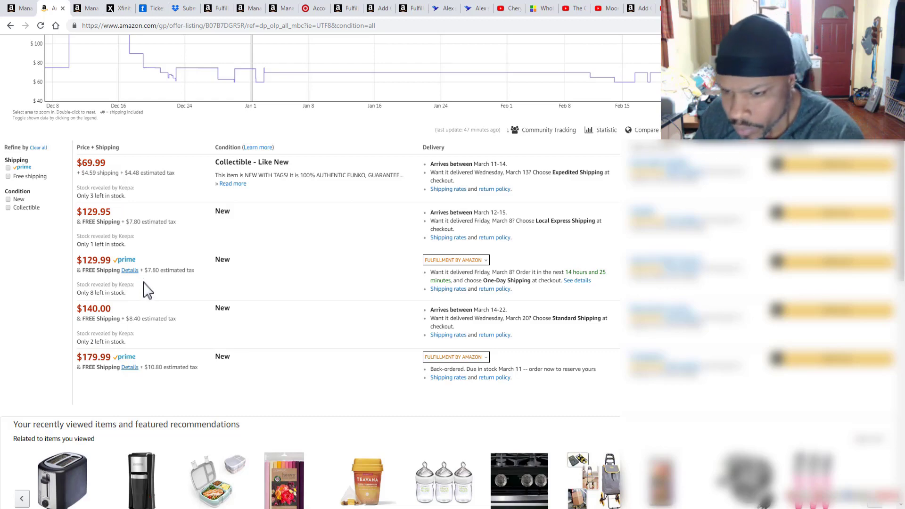
scroll(490, 298, up, 3)
scroll(494, 296, up, 2)
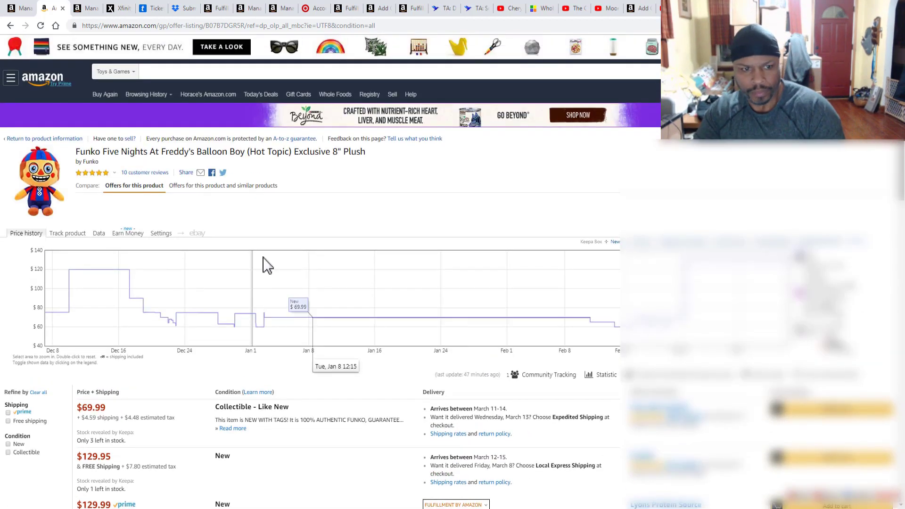
scroll(337, 217, down, 3)
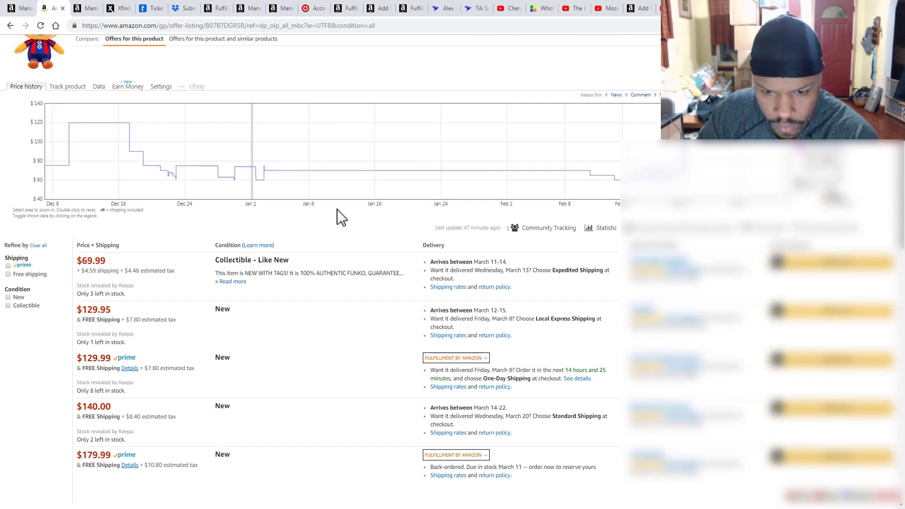
scroll(353, 214, up, 3)
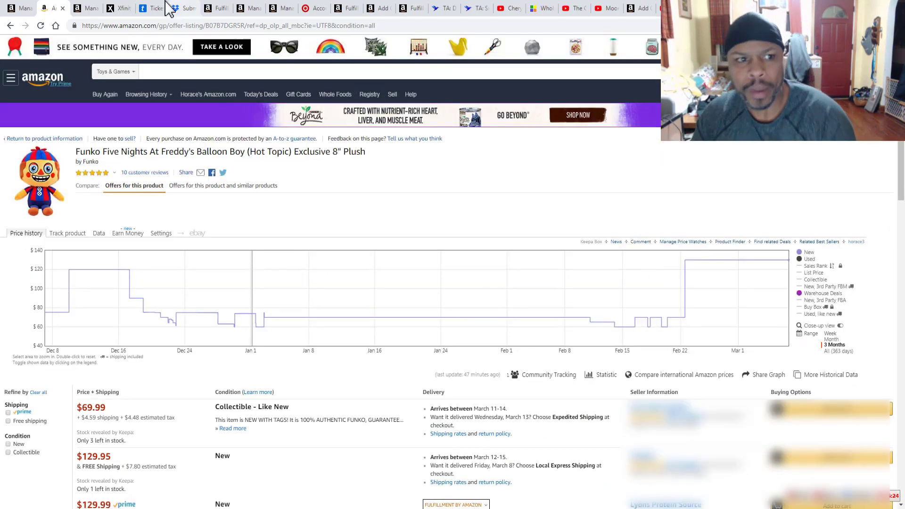
Switch from the Funko inventory to the 'pikachu' FBA inventory search showing two listings.
click(15, 10)
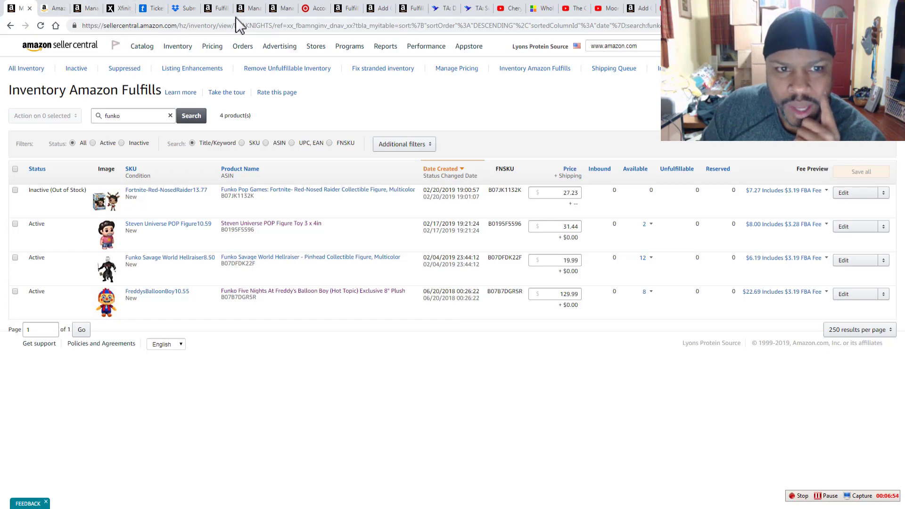
click(249, 8)
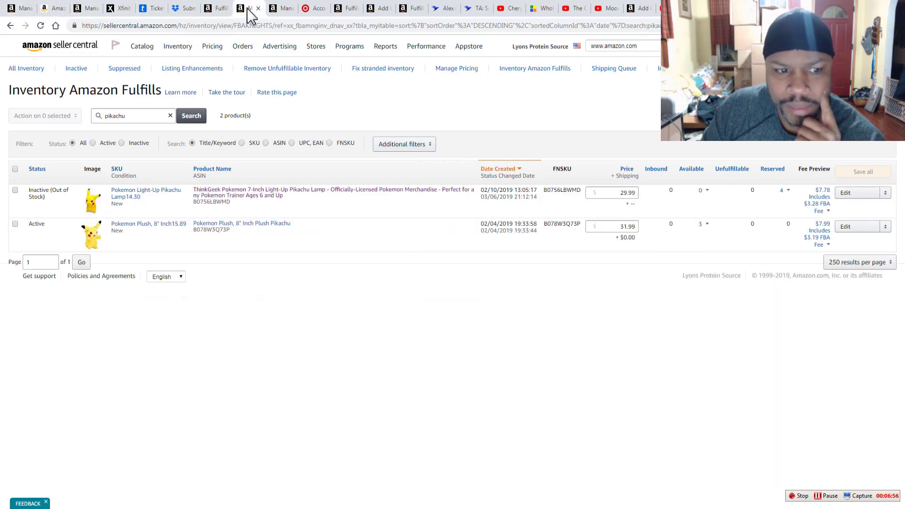
mouse_move(243, 46)
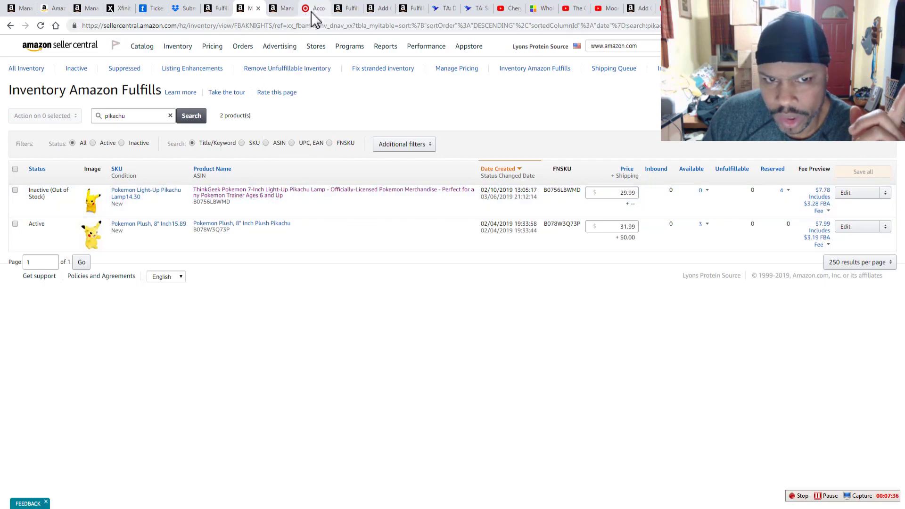
Show the Target order for six Pikachu 6" Mood Lights at $13.49 each, $85.80 total.
click(311, 9)
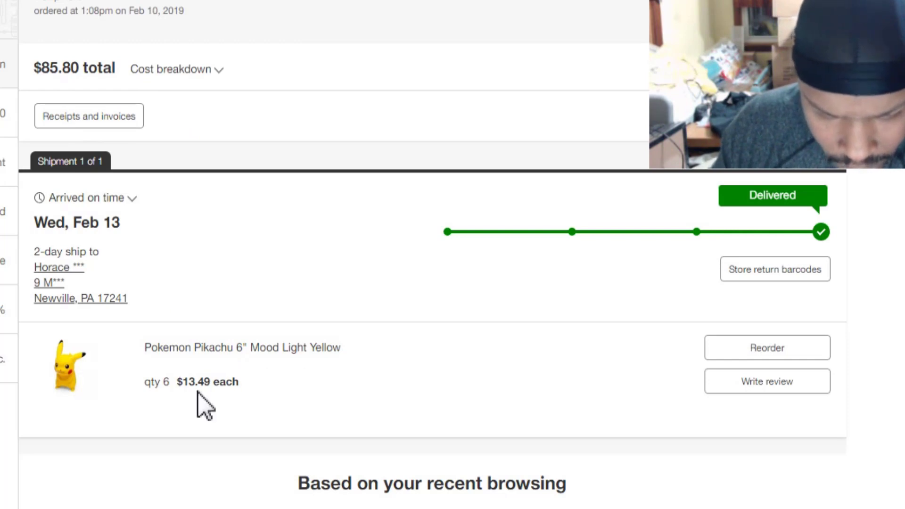
Clear Calculator and compute 85.80 / 6, giving 14.3 per lamp.
key(alt+Tab)
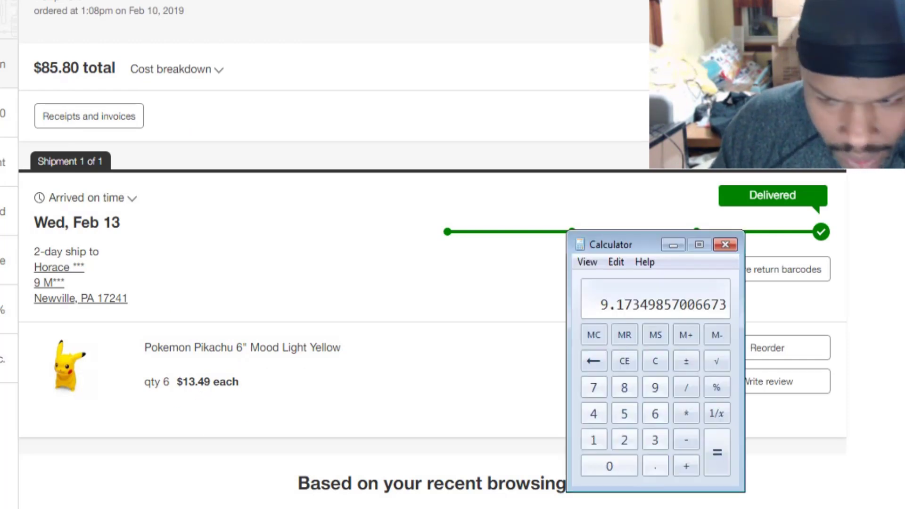
click(653, 362)
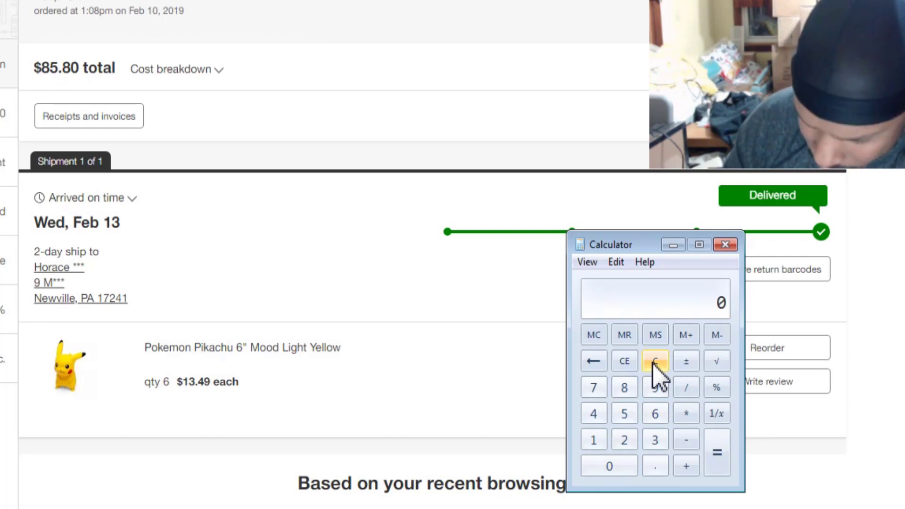
text(.80)
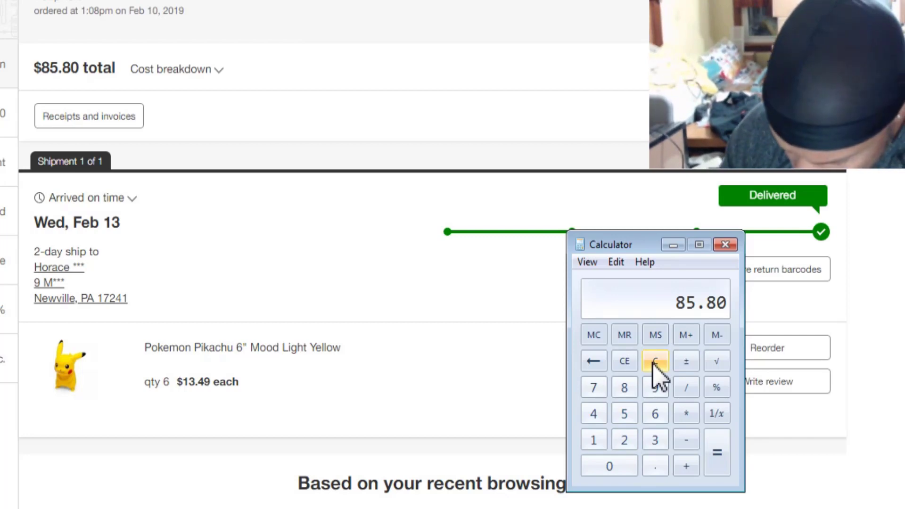
text(/6)
click(717, 464)
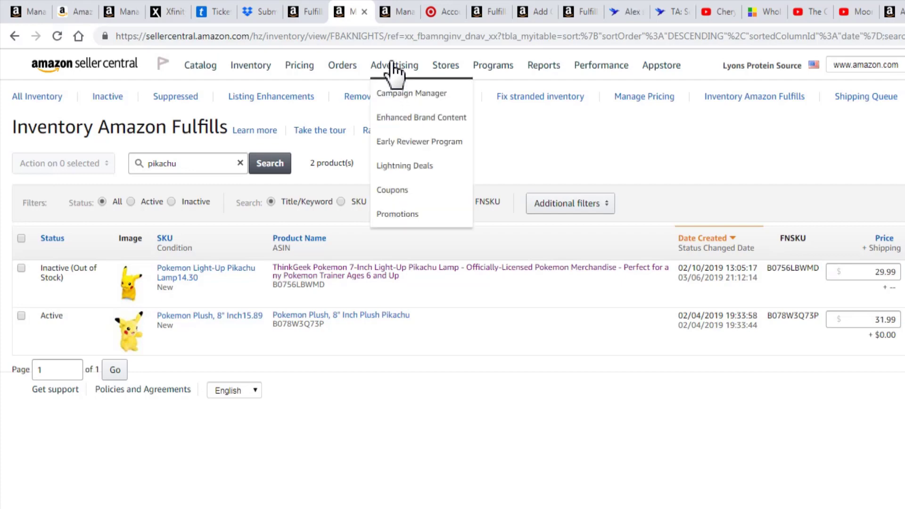
Show the four pending $29.99 Pikachu lamp orders from 3/6/2019 in Manage Orders.
click(394, 12)
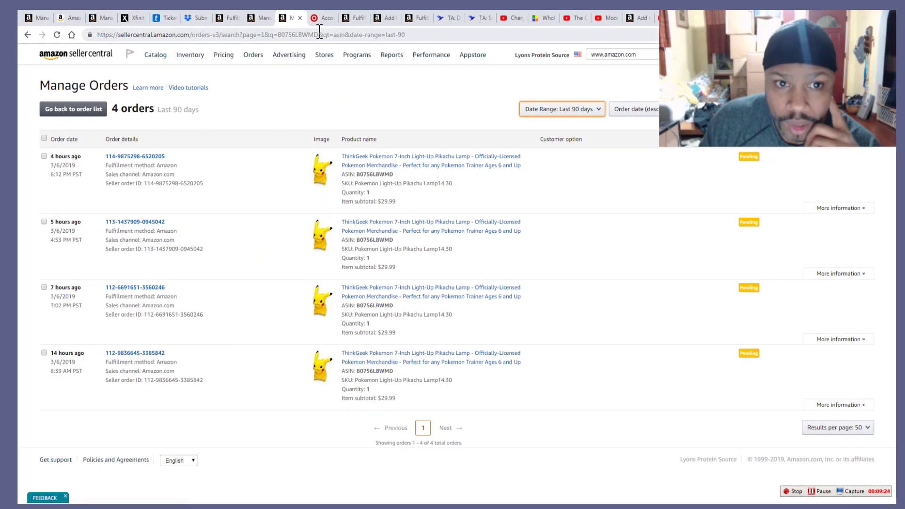
Copy the lamp's ASIN B0756LBWMD from the pikachu inventory list.
click(227, 23)
click(357, 18)
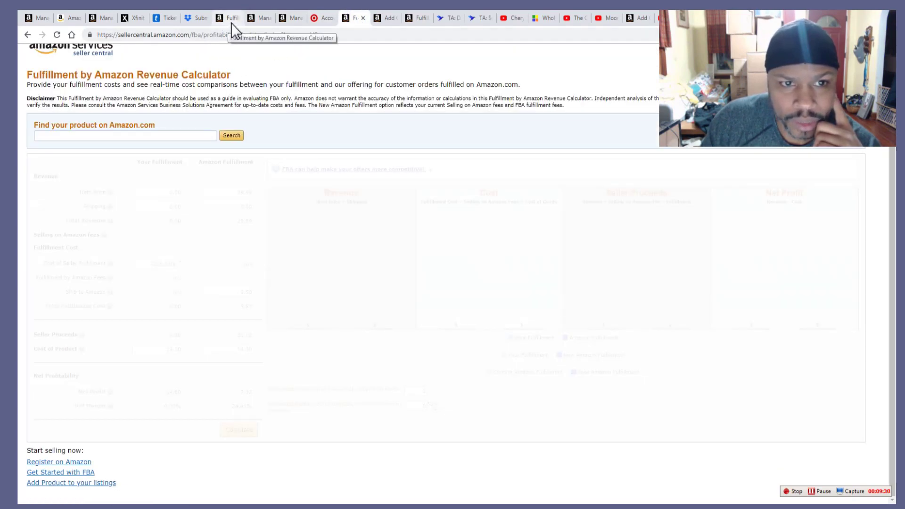
click(259, 19)
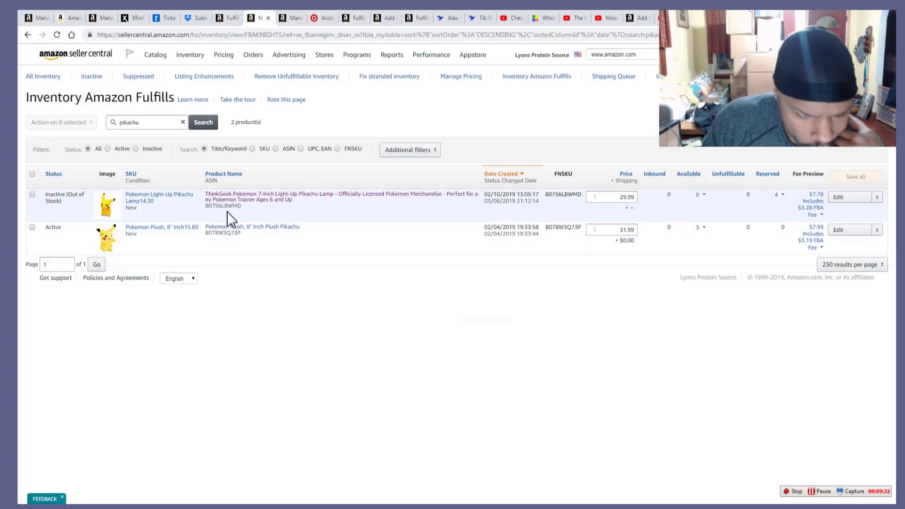
double_click(227, 206)
right_click(227, 205)
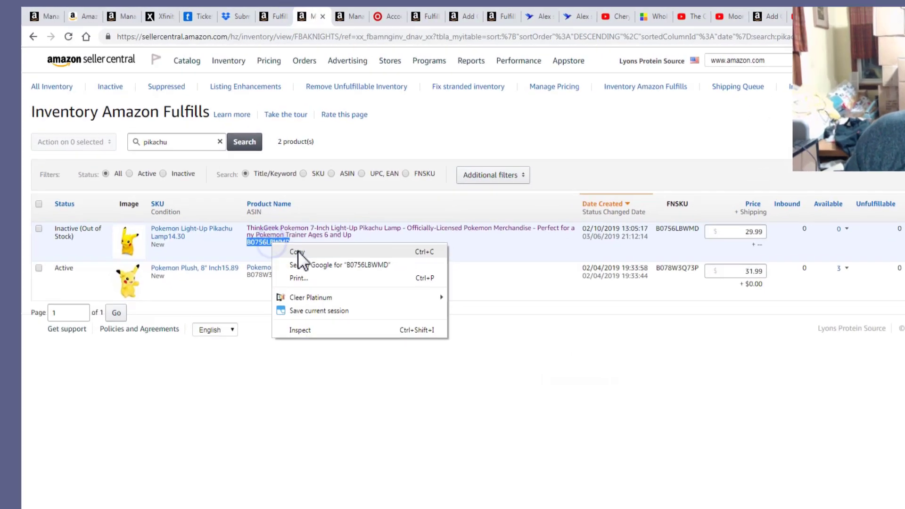
click(248, 212)
Search the FBA Revenue Calculator for ASIN B0756LBWMD.
click(354, 18)
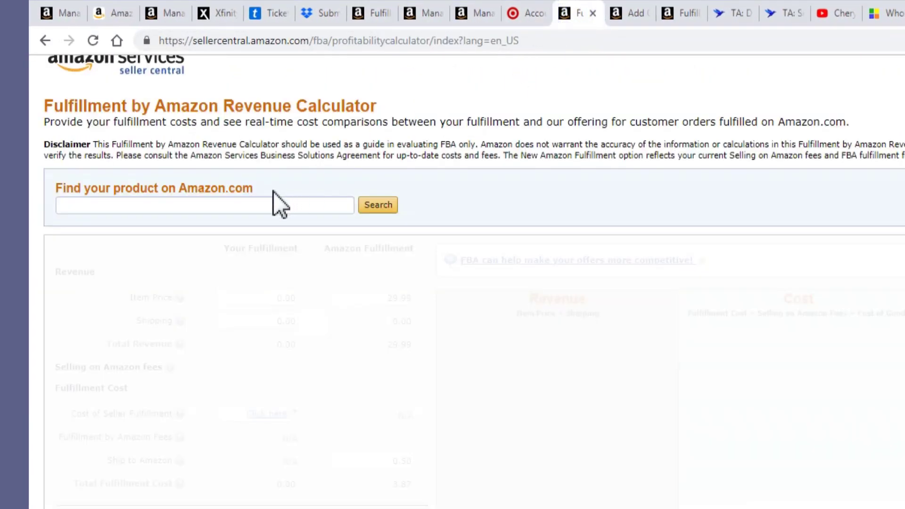
right_click(246, 204)
click(266, 290)
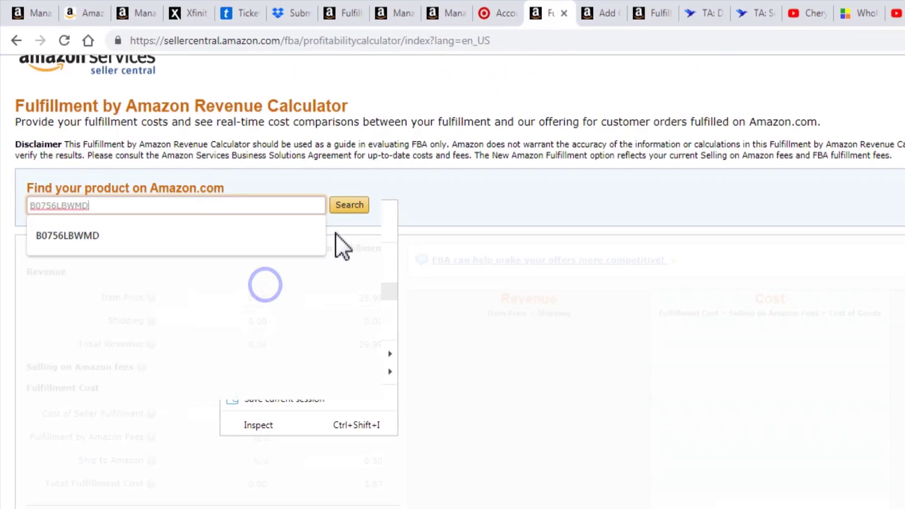
click(361, 206)
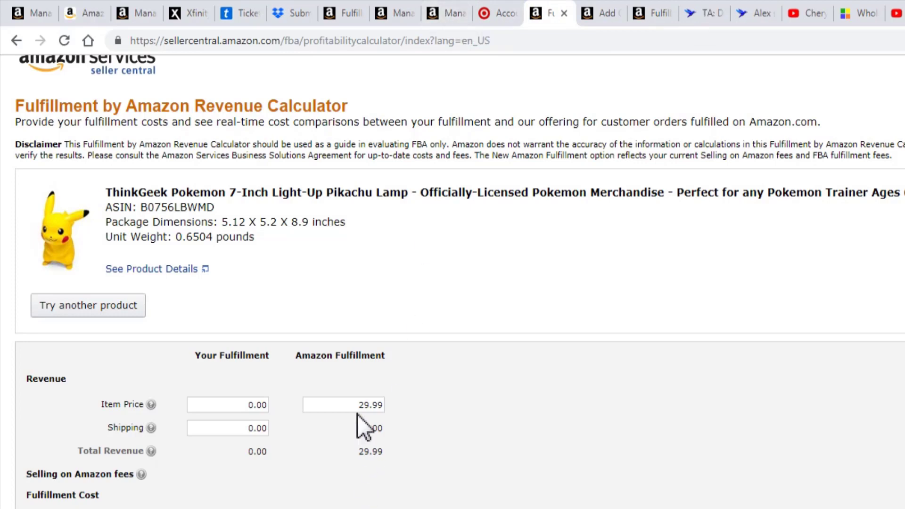
Review the lamp's calculator results: $7.32 net profit and 24.41% net margin.
click(398, 13)
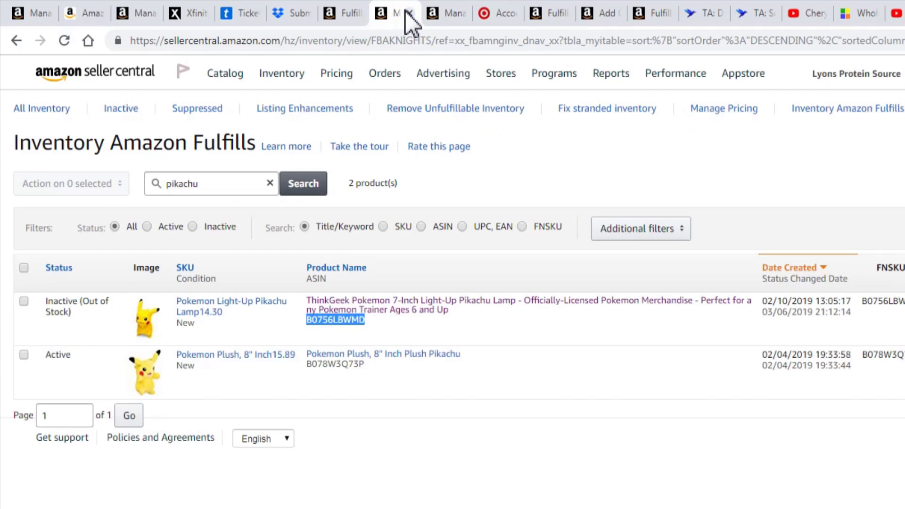
click(448, 16)
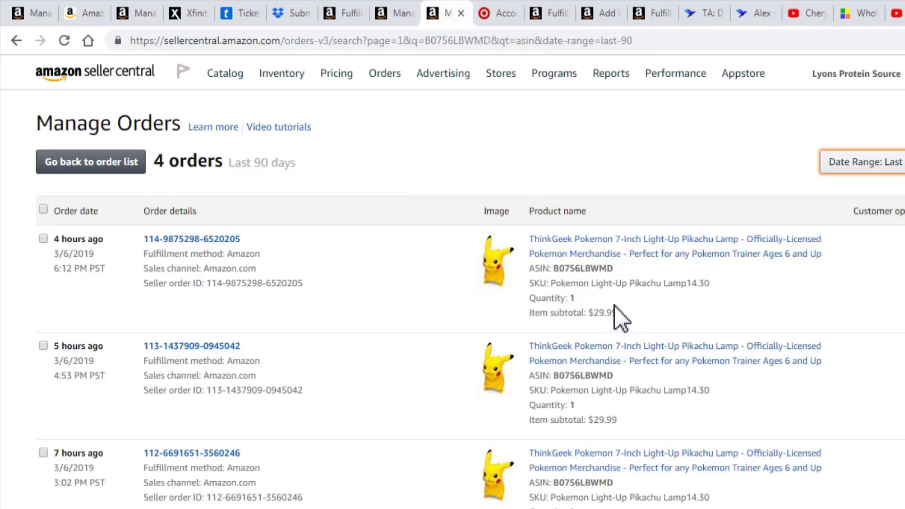
click(547, 14)
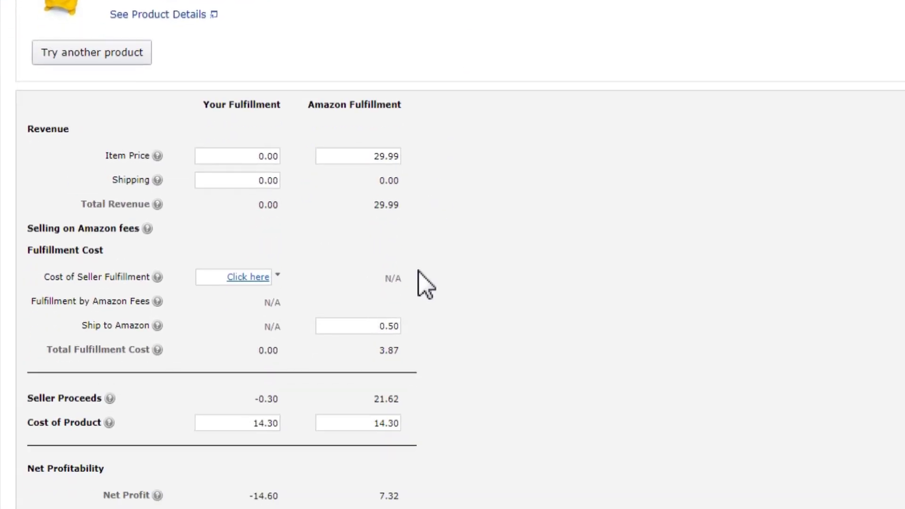
scroll(444, 384, down, 3)
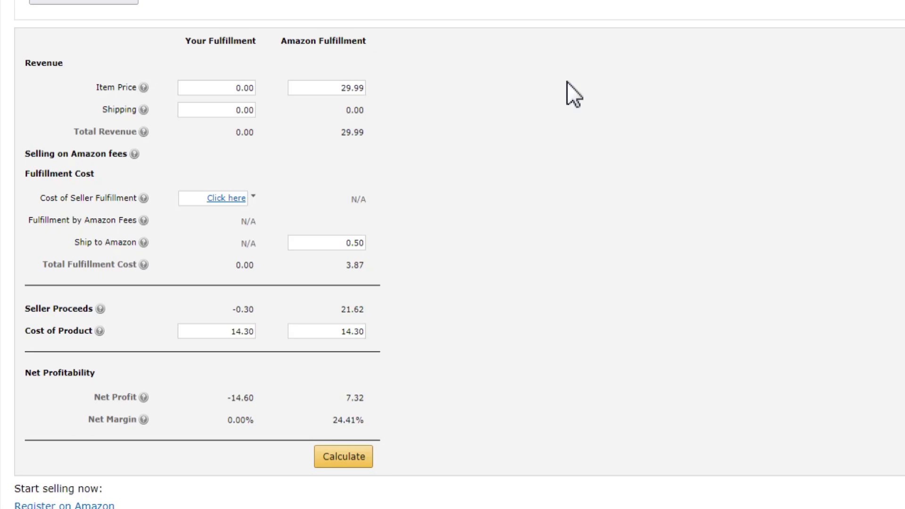
scroll(575, 85, down, 1)
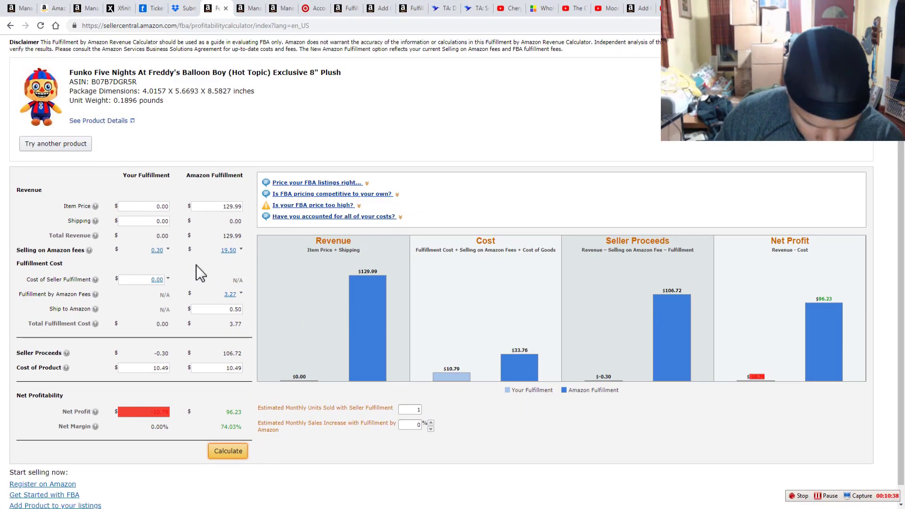
right_click(224, 429)
click(321, 482)
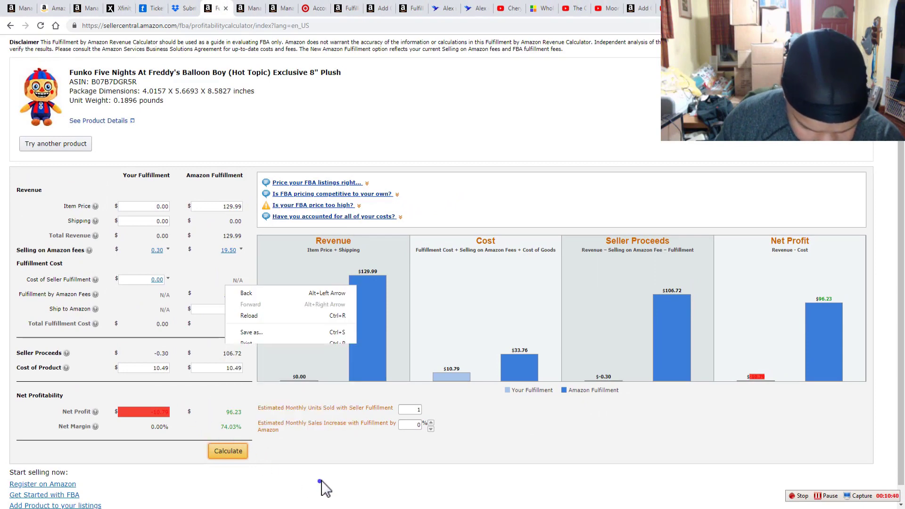
triple_click(321, 481)
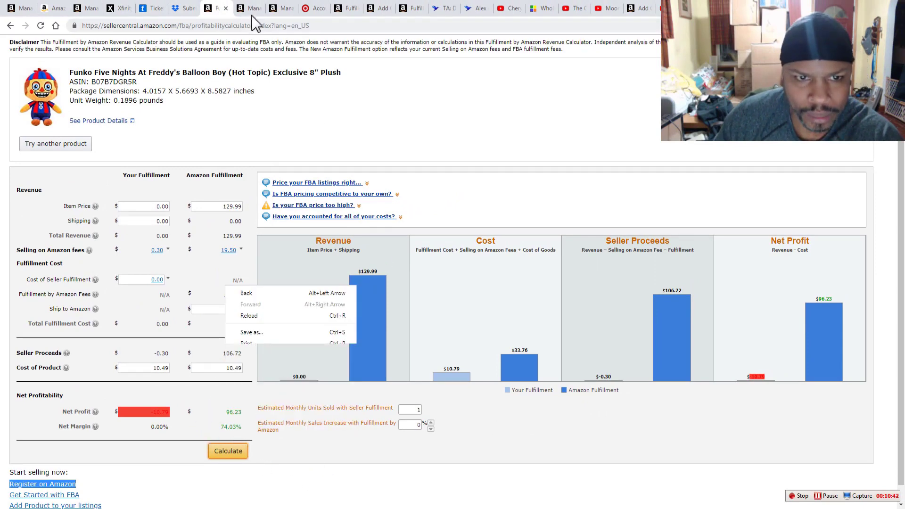
click(350, 9)
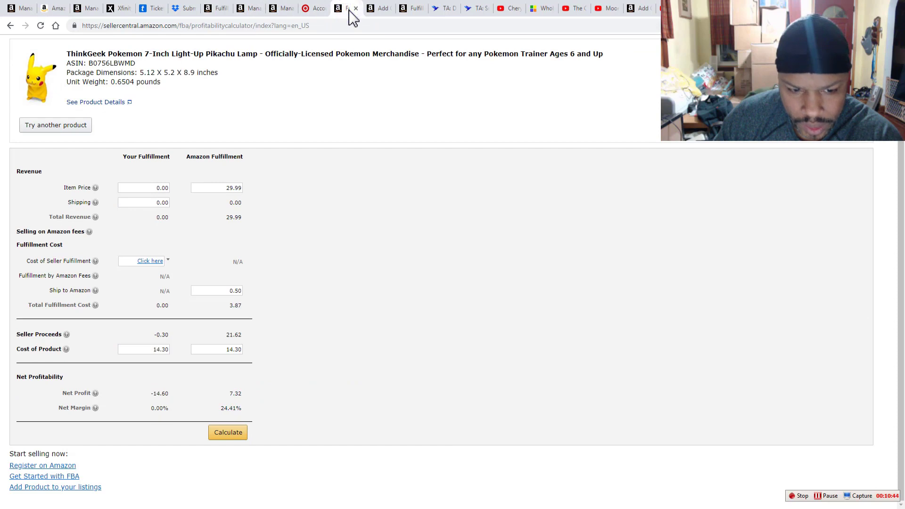
Divide 7.32 by 14.30 in Calculator, giving an ROI of 0.5118881118881119.
key(alt+Tab)
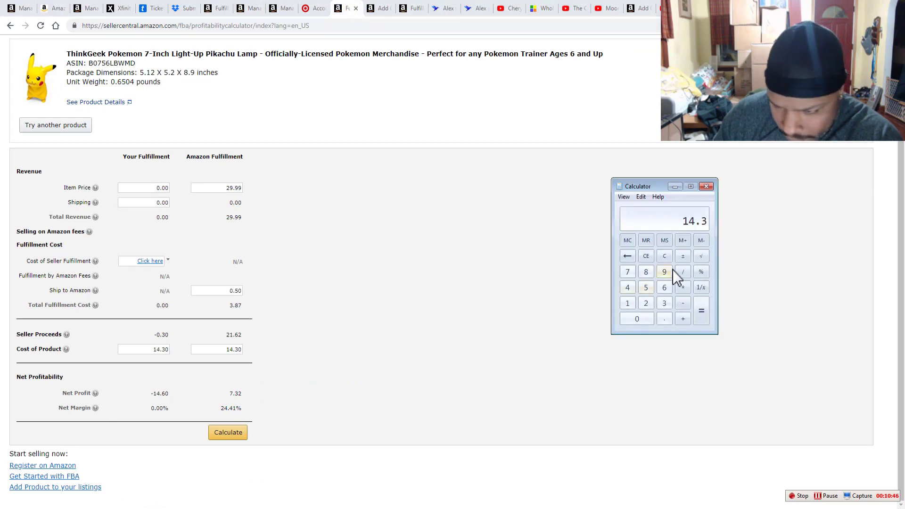
click(664, 257)
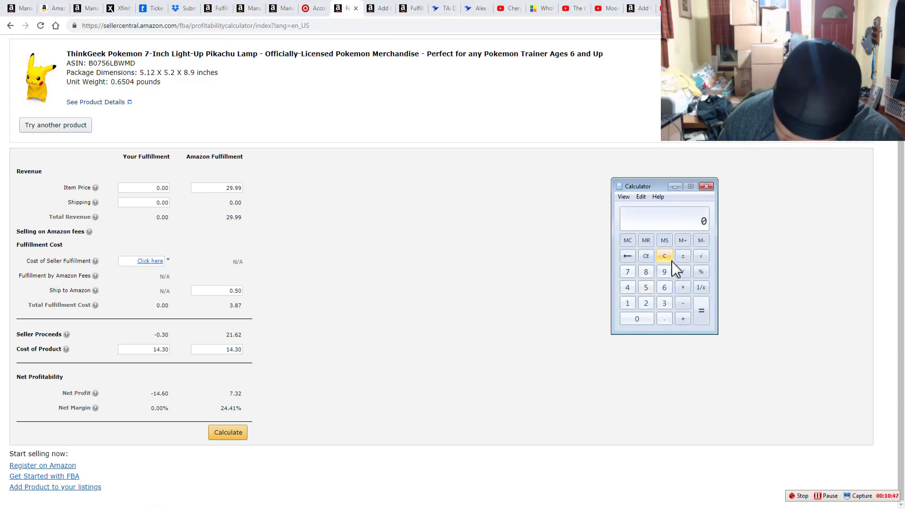
text(7.)
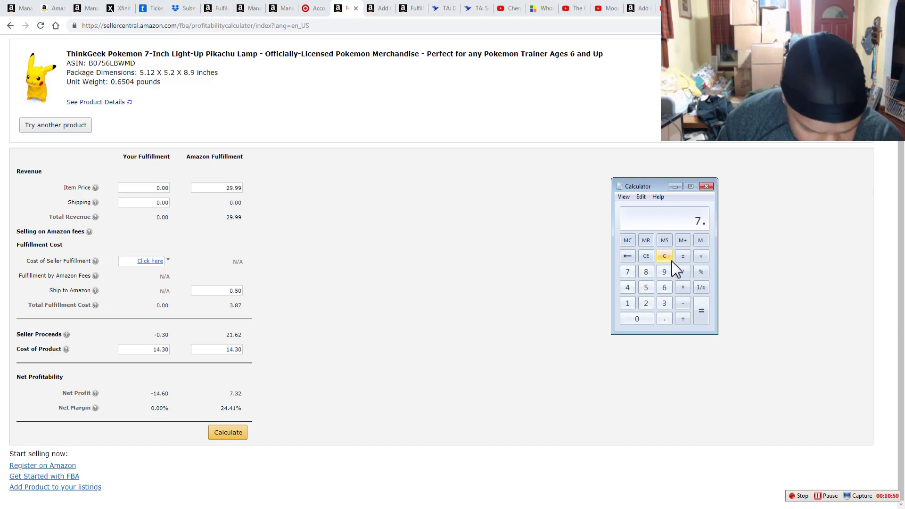
text(32)
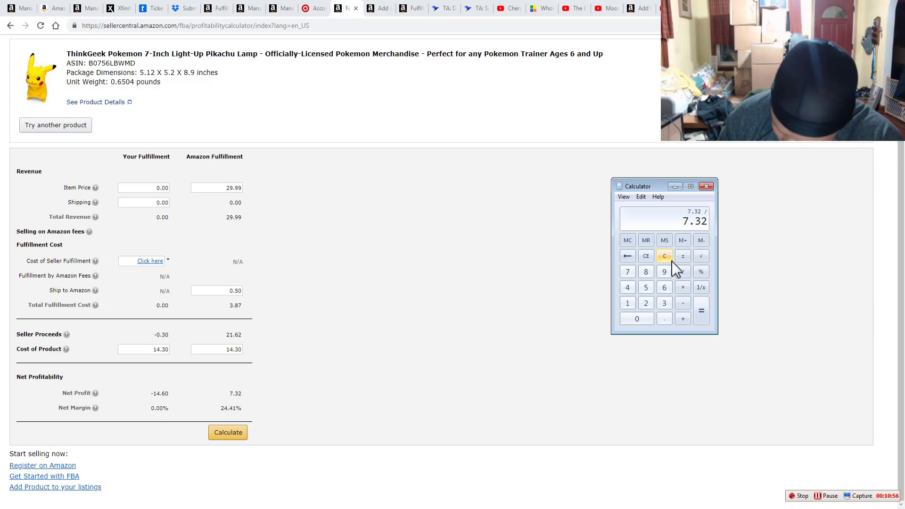
text(14.3)
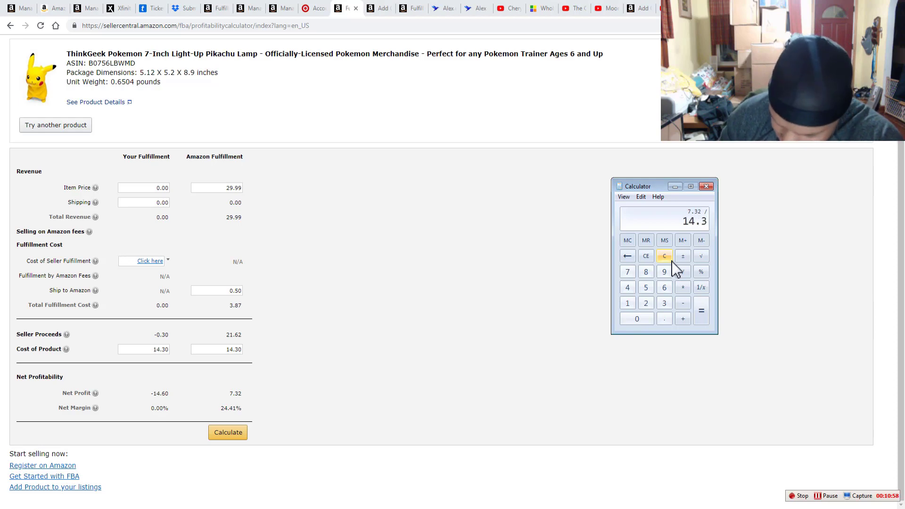
text(0)
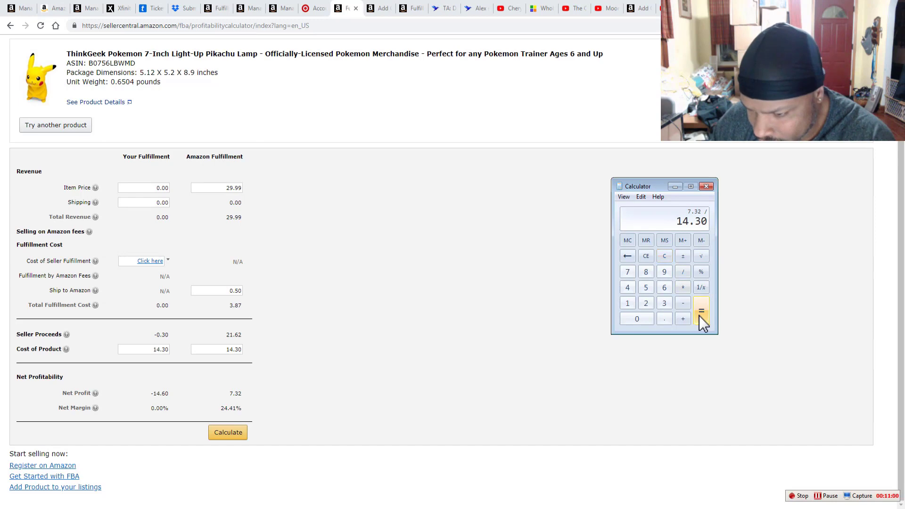
click(700, 317)
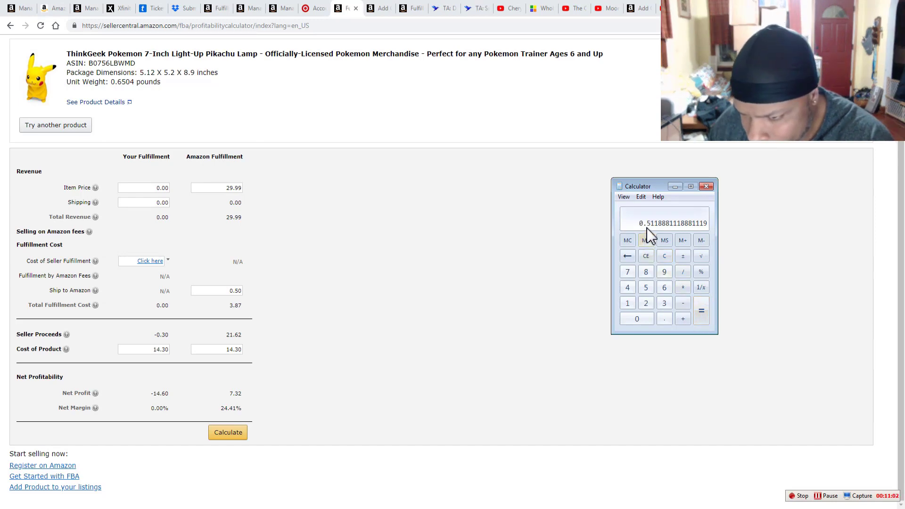